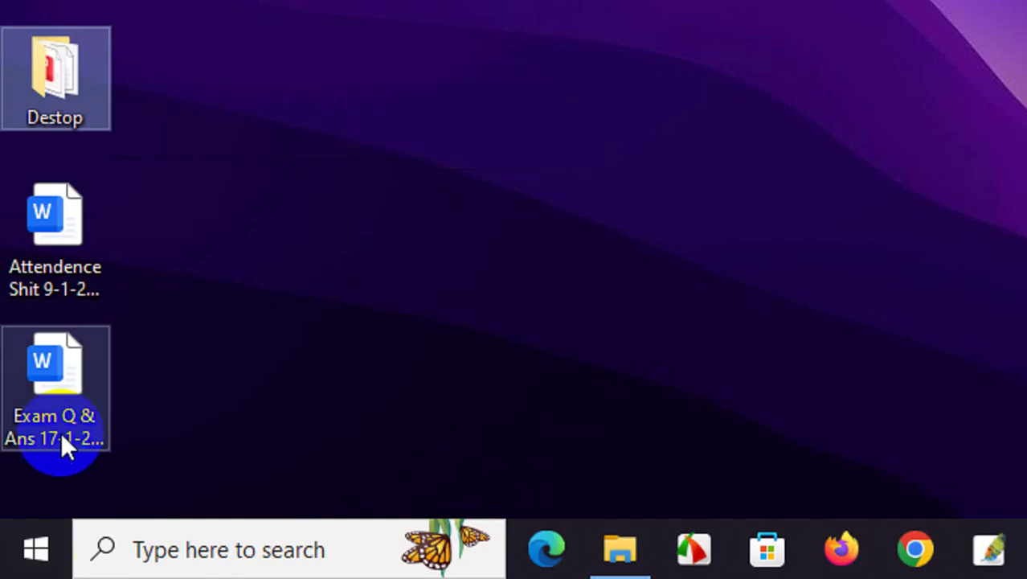
{"action": "left_click", "coordinate": [45, 302]}
{"action": "left_click", "coordinate": [41, 364]}
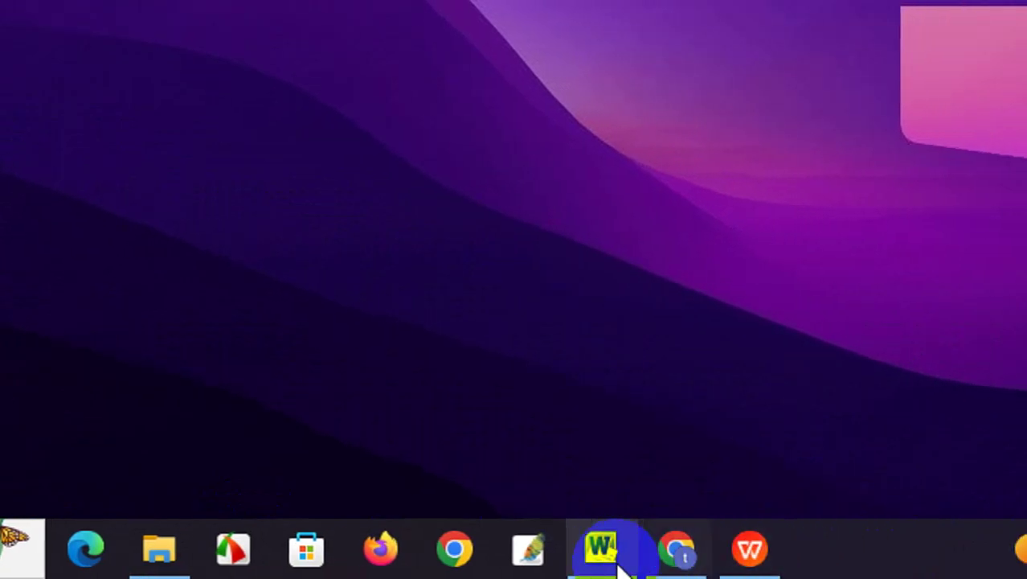
{"action": "mouse_move", "coordinate": [679, 551]}
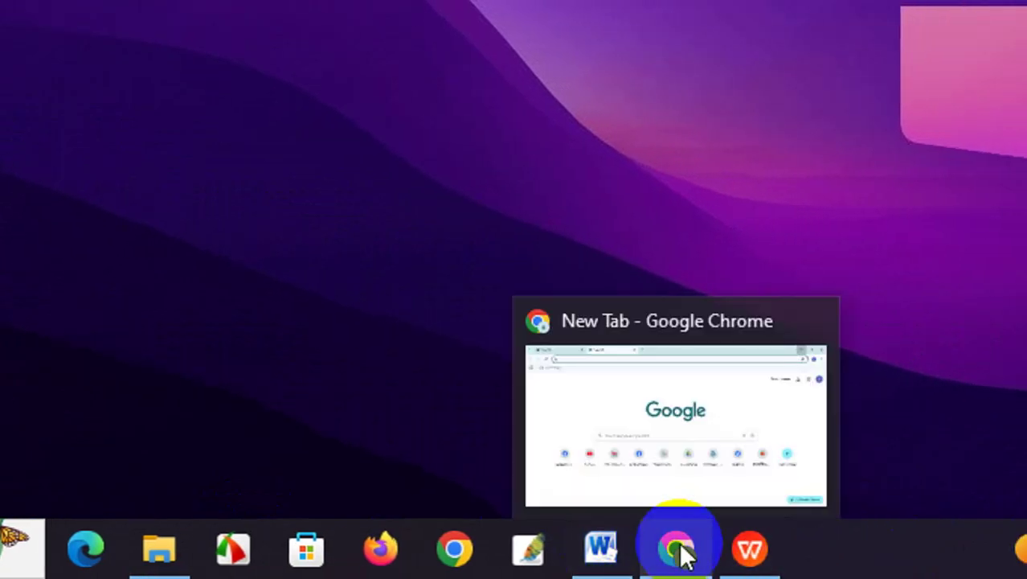
{"action": "mouse_move", "coordinate": [159, 552]}
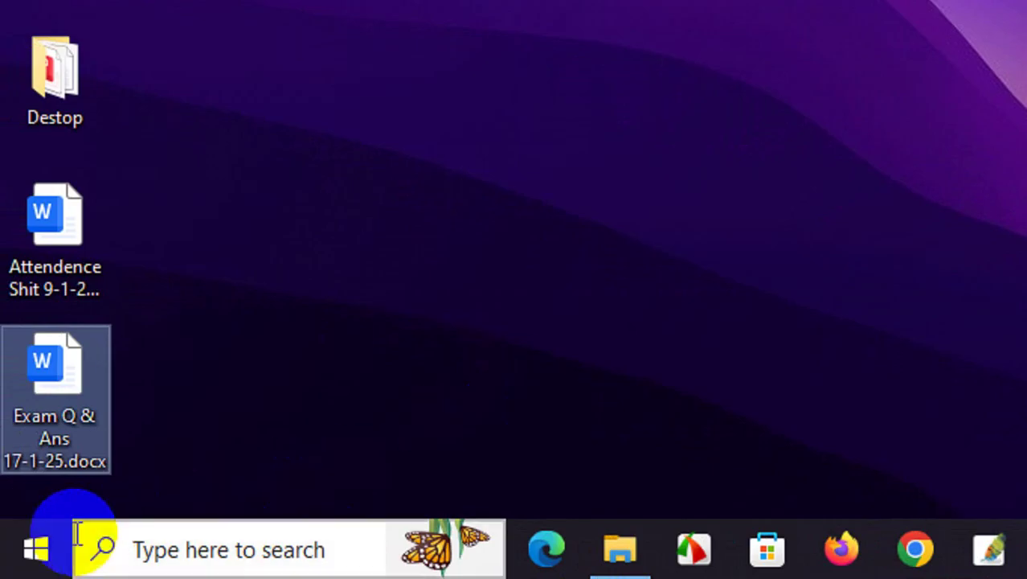
Step: Search the installed apps for "w" and launch Microsoft Word 2010
{"action": "left_click", "coordinate": [35, 551]}
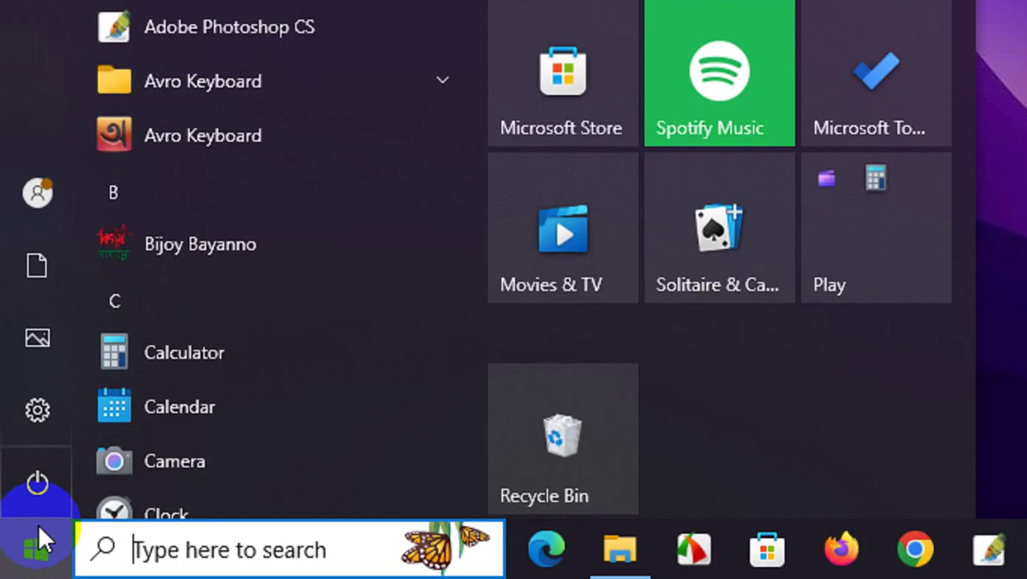
{"action": "scroll", "coordinate": [428, 141], "scroll_direction": "down", "scroll_amount": 6}
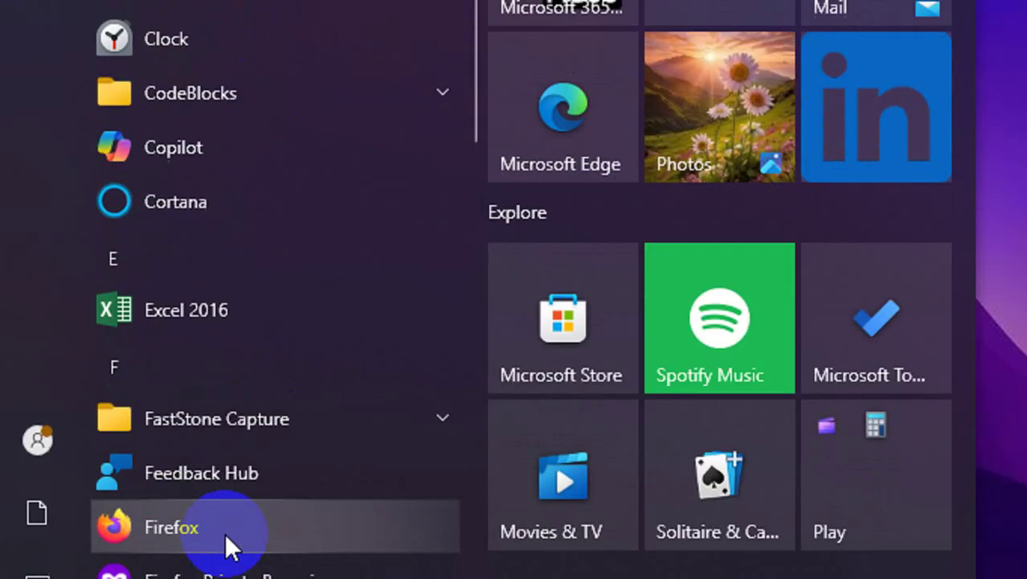
{"action": "scroll", "coordinate": [230, 539], "scroll_direction": "up", "scroll_amount": 6}
{"action": "key", "text": "super"}
{"action": "key", "text": "super"}
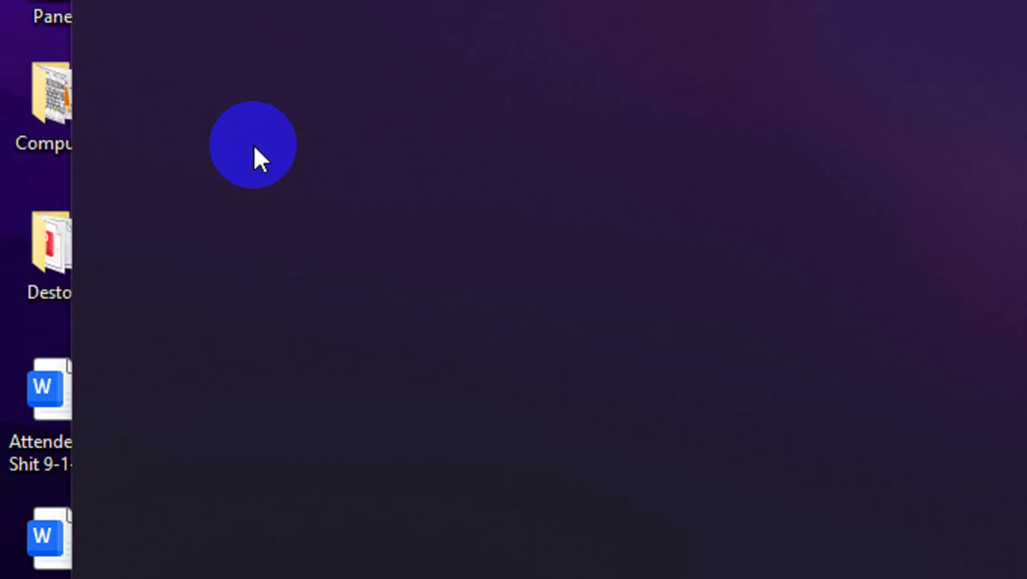
{"action": "type", "text": "w"}
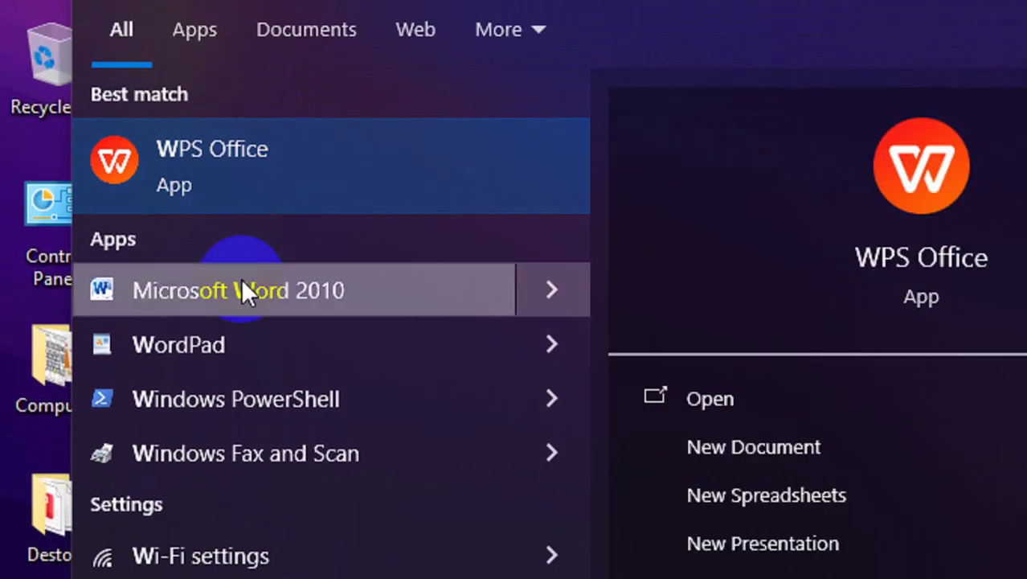
{"action": "left_click", "coordinate": [333, 293]}
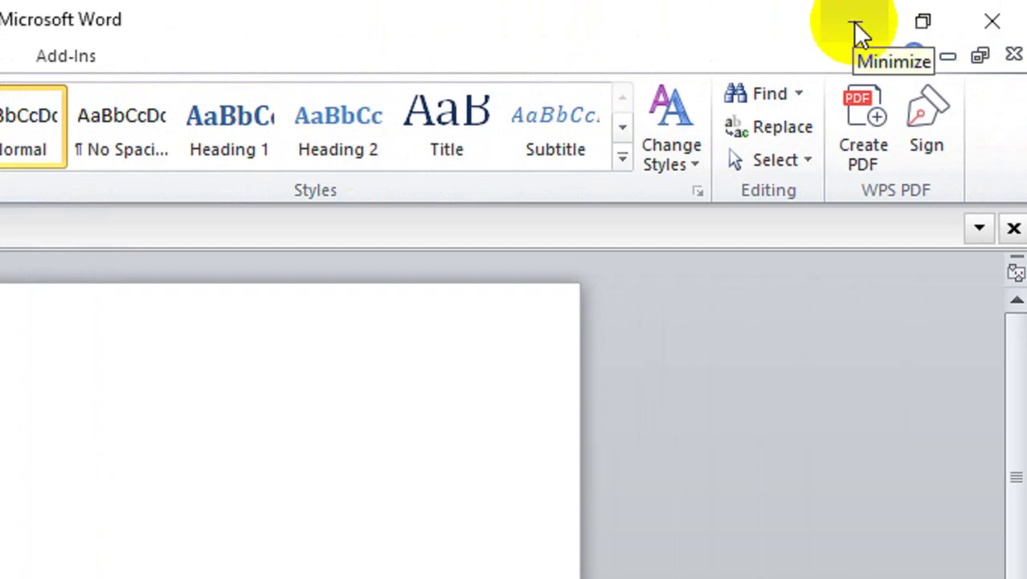
Step: Minimize the Word window and bring it back onto the screen
{"action": "left_click", "coordinate": [856, 29]}
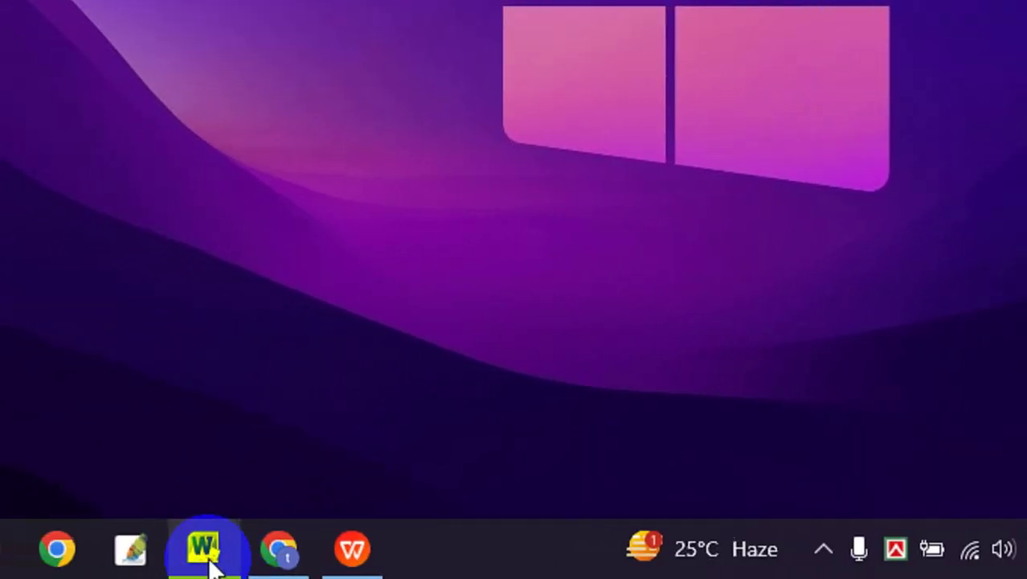
{"action": "mouse_move", "coordinate": [213, 567]}
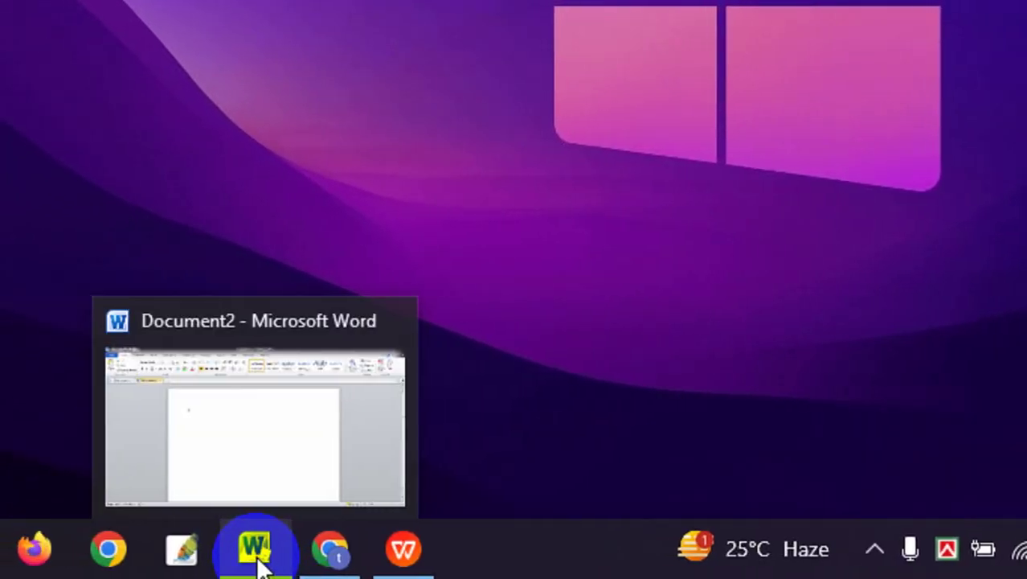
{"action": "left_click", "coordinate": [262, 553]}
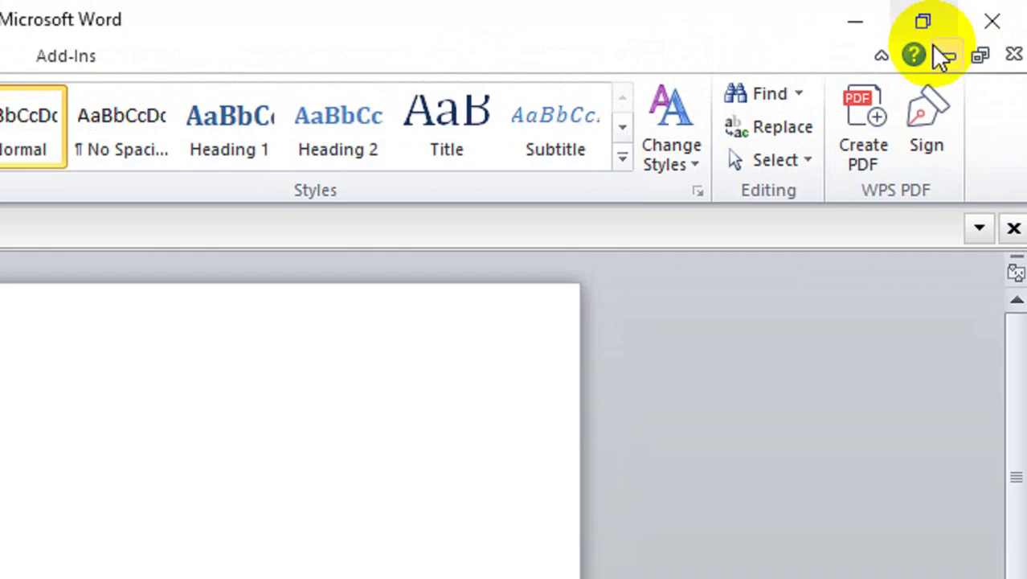
Step: Restore the Word window to a smaller size, move it across the desktop and maximize it again
{"action": "left_click", "coordinate": [923, 20]}
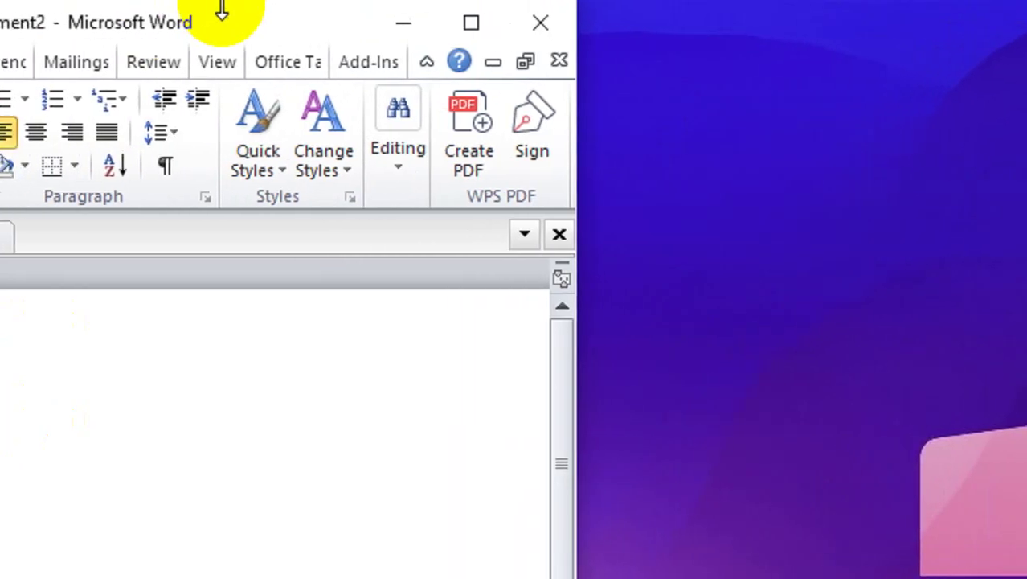
{"action": "left_click_drag", "start_coordinate": [14, 25], "coordinate": [430, 138]}
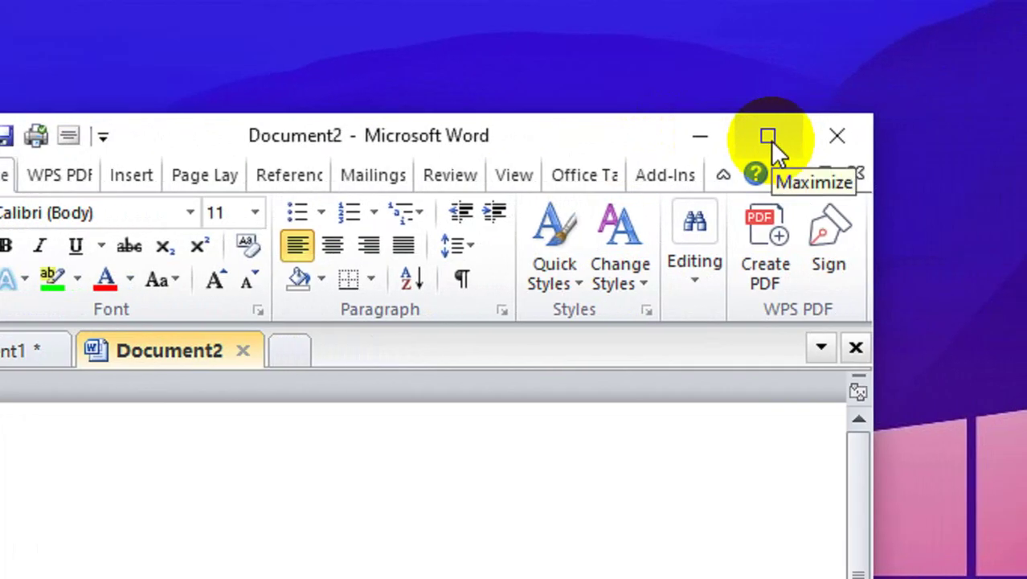
{"action": "left_click", "coordinate": [770, 138]}
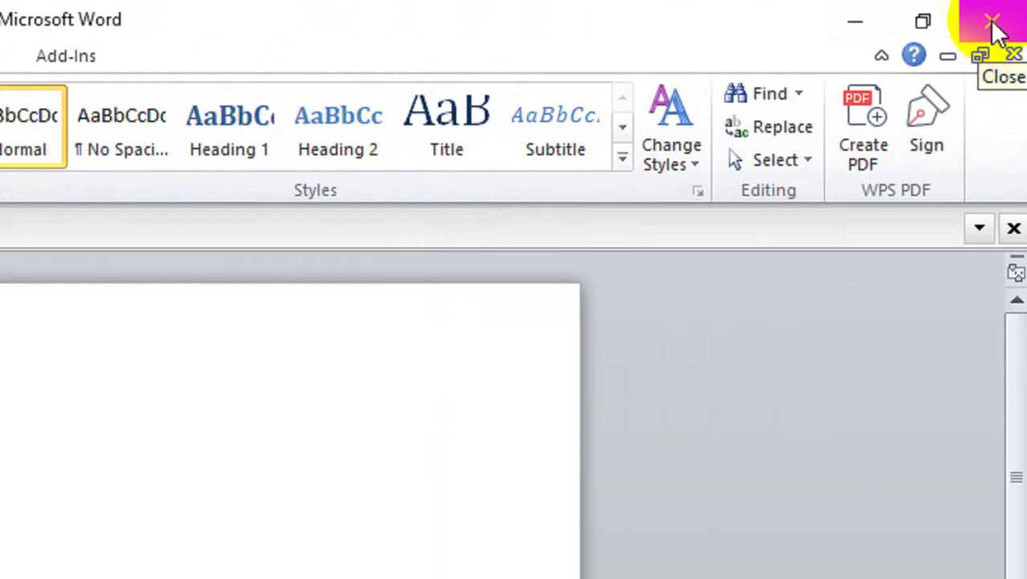
Step: Close the blank Document2 and cancel closing the unsaved Document1
{"action": "left_click", "coordinate": [996, 30]}
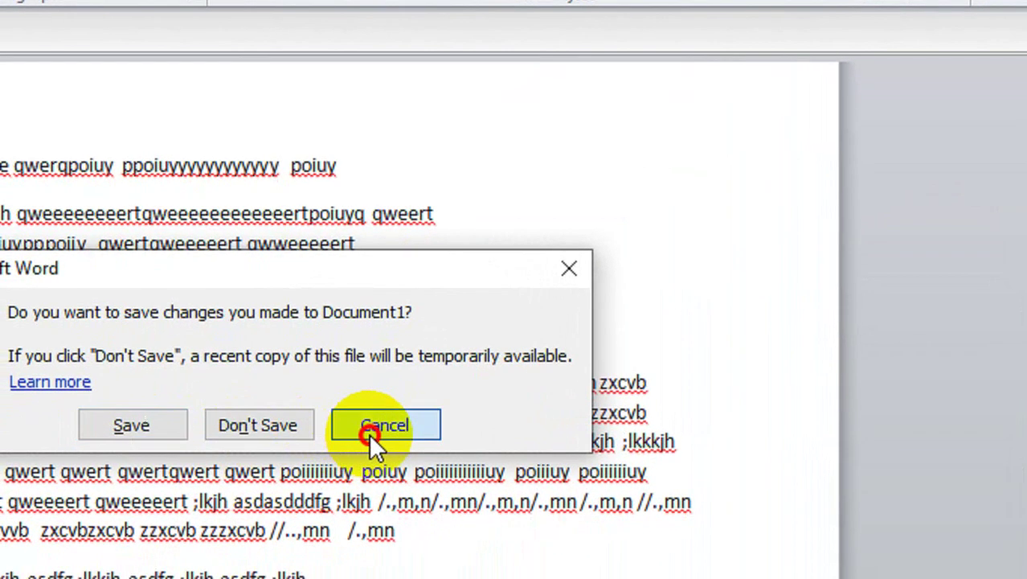
{"action": "left_click", "coordinate": [378, 434]}
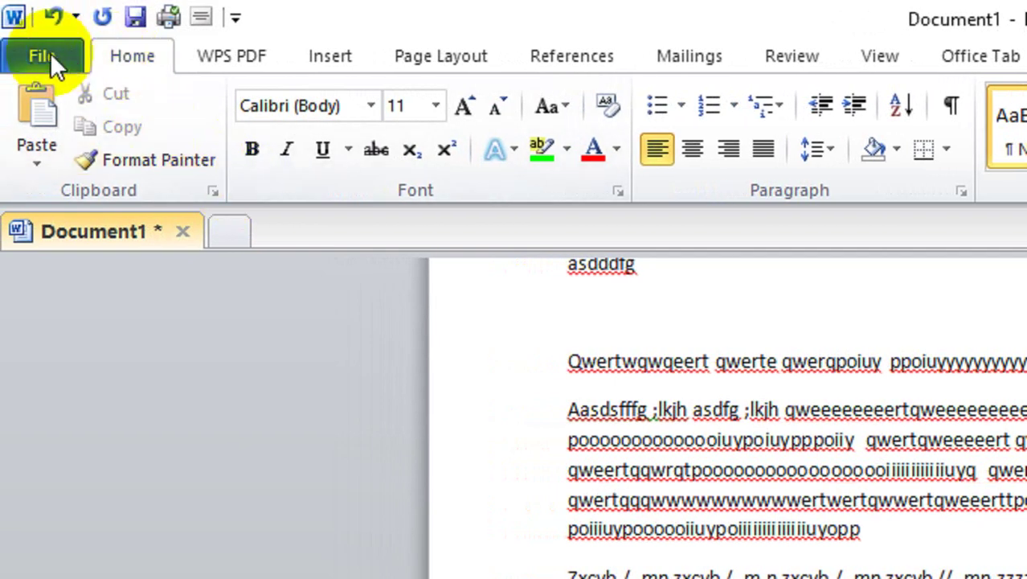
Step: Examine the Insert, Page Layout and Home command groups available for Document1
{"action": "left_click", "coordinate": [331, 59]}
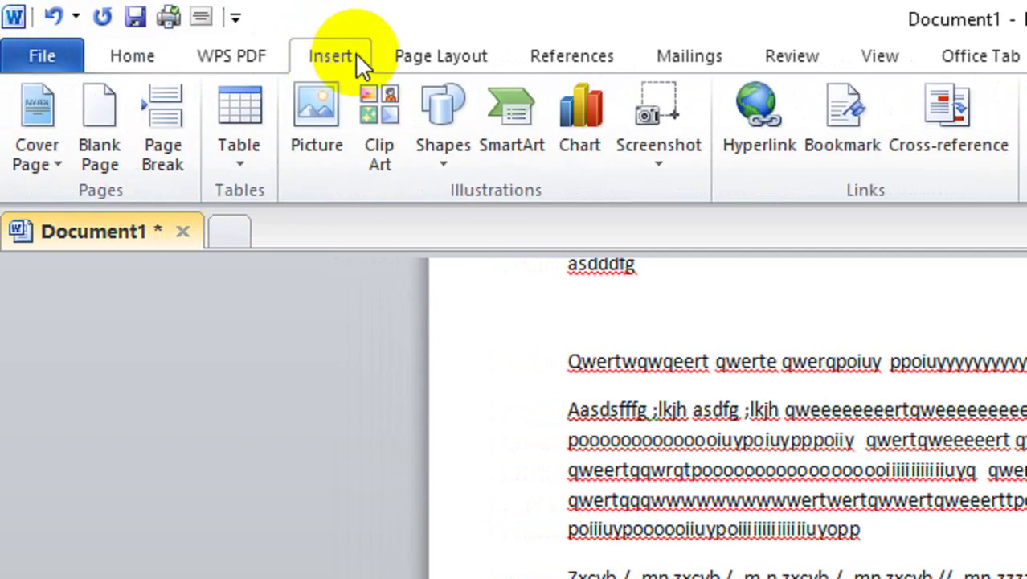
{"action": "left_click", "coordinate": [466, 61]}
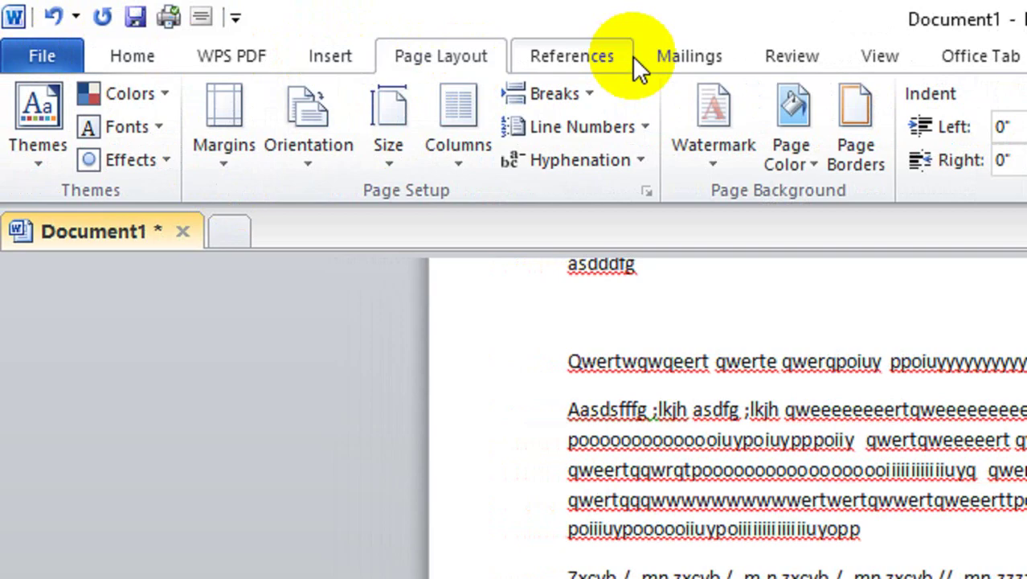
{"action": "left_click", "coordinate": [139, 56]}
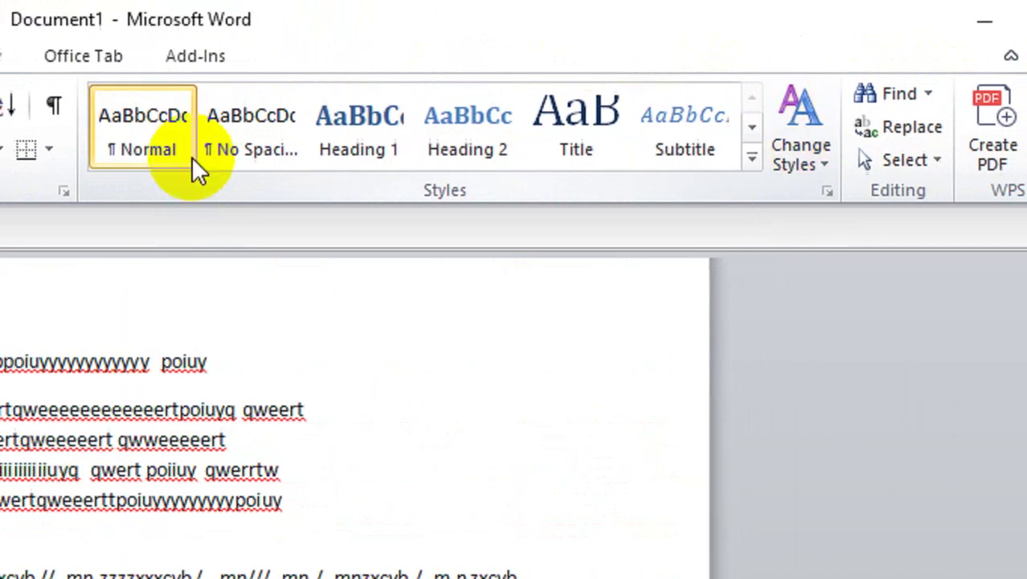
{"action": "left_click", "coordinate": [70, 53]}
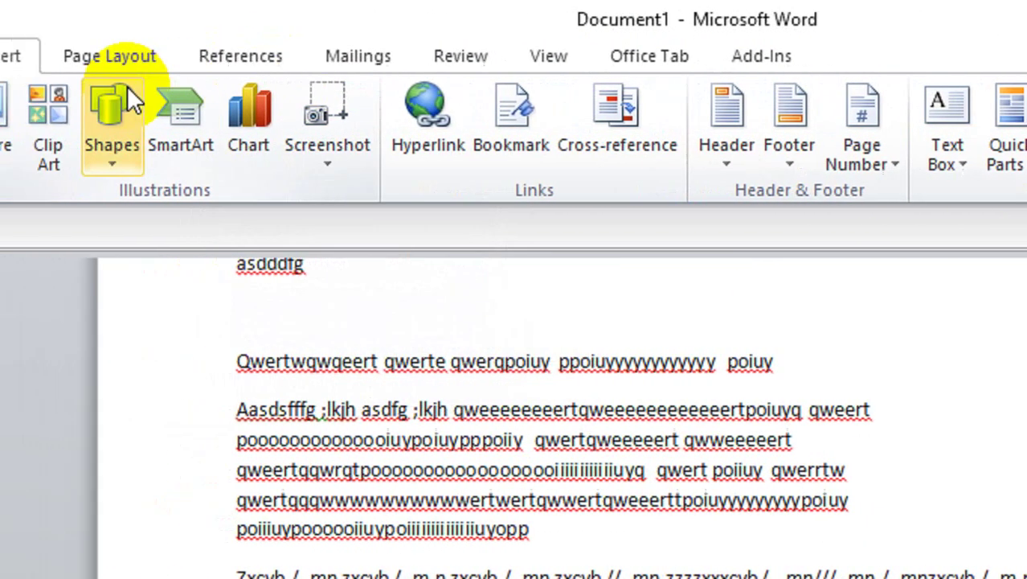
{"action": "left_click", "coordinate": [18, 56]}
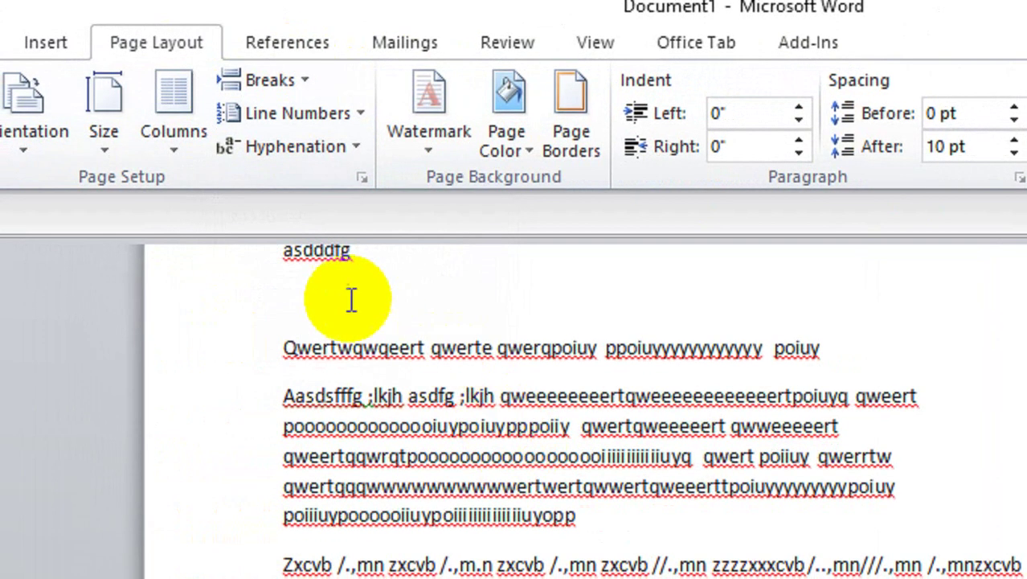
{"action": "left_click", "coordinate": [348, 438]}
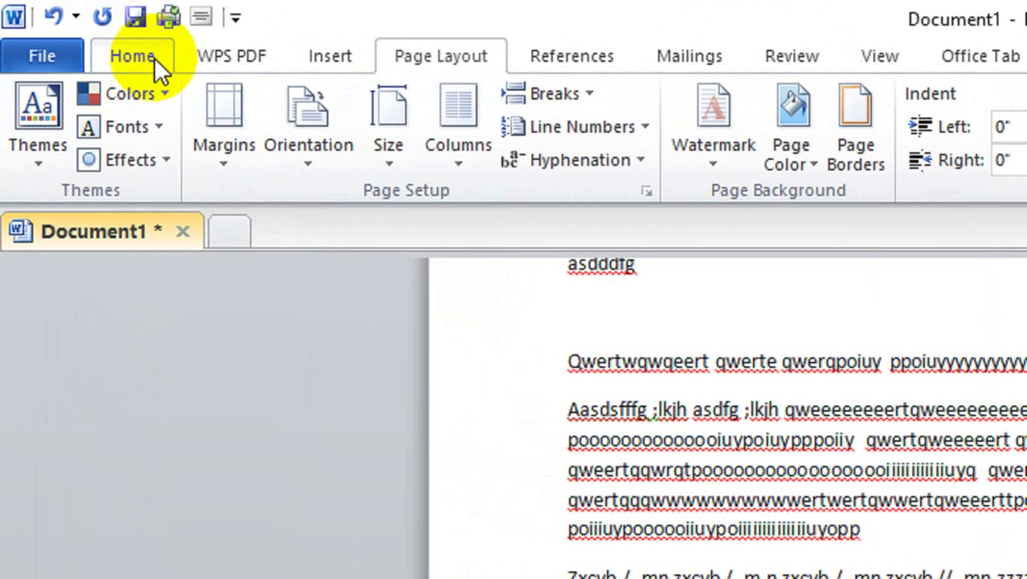
{"action": "left_click", "coordinate": [154, 57]}
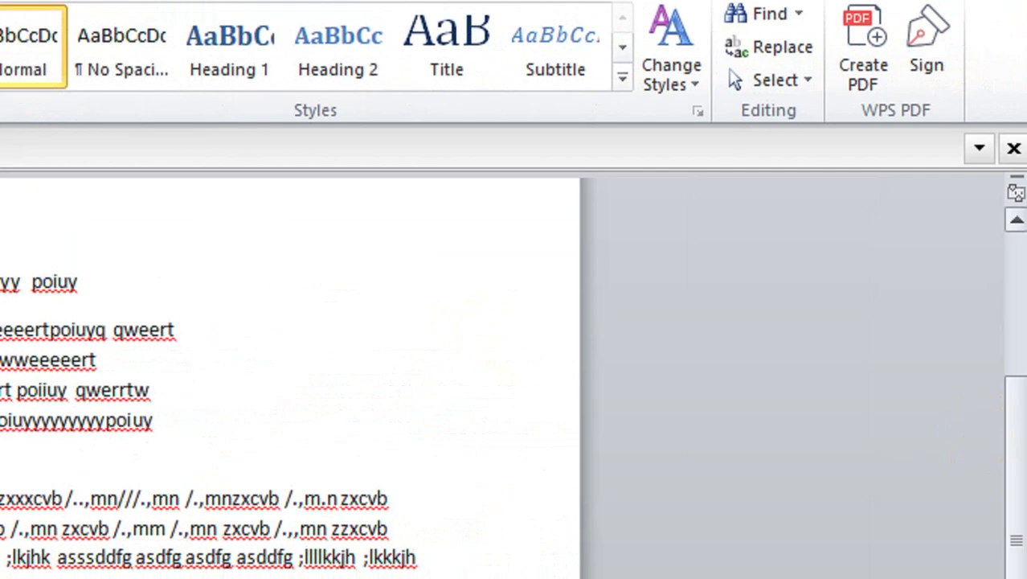
Step: Look through Document1 down to its last pages and return to the text near the beginning
{"action": "left_click_drag", "start_coordinate": [1017, 377], "coordinate": [956, 578]}
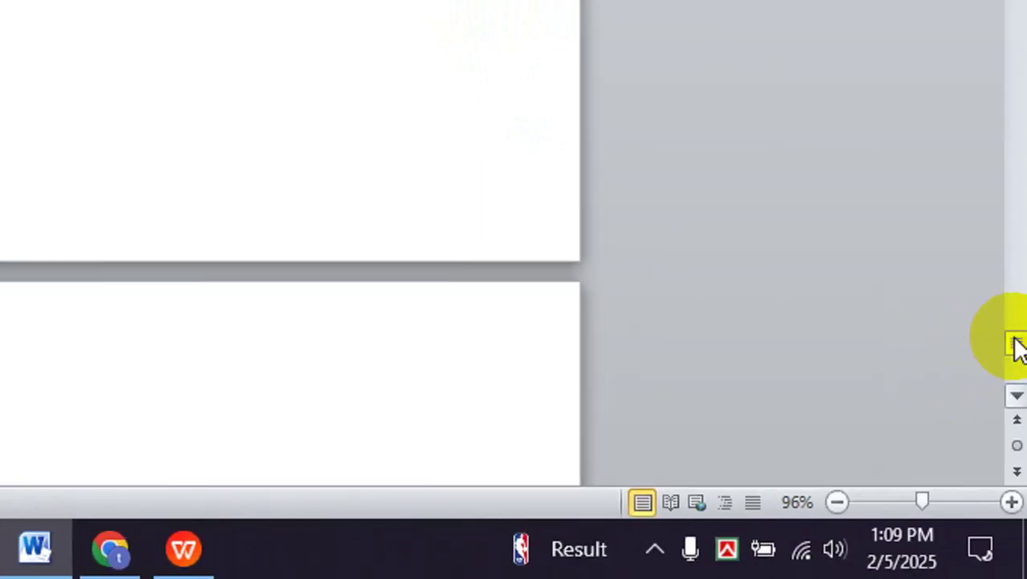
{"action": "left_click_drag", "start_coordinate": [1016, 347], "coordinate": [965, 51]}
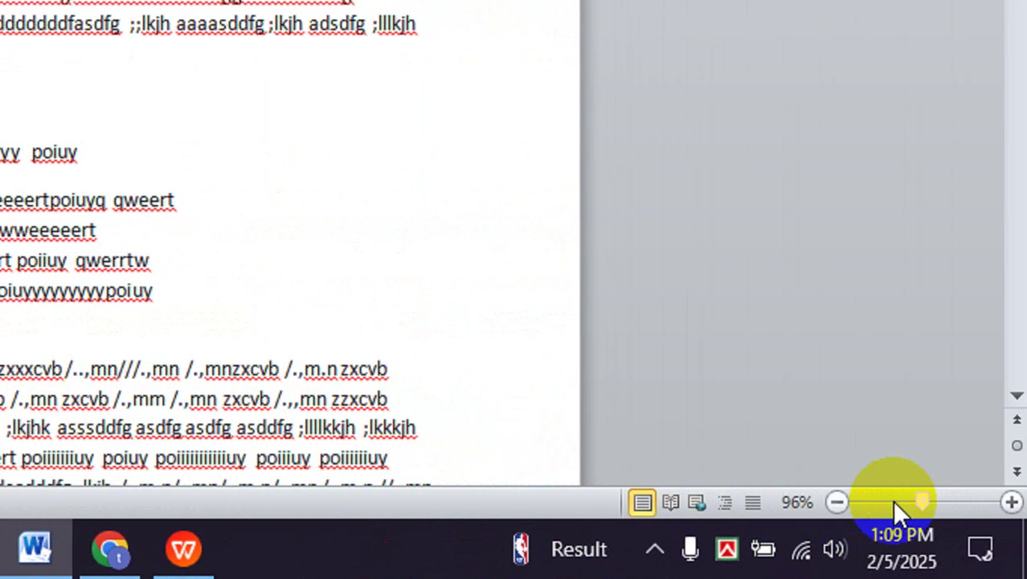
Step: Zoom the document out to 10% and gradually zoom back in beyond 70%
{"action": "left_click_drag", "start_coordinate": [925, 500], "coordinate": [835, 502]}
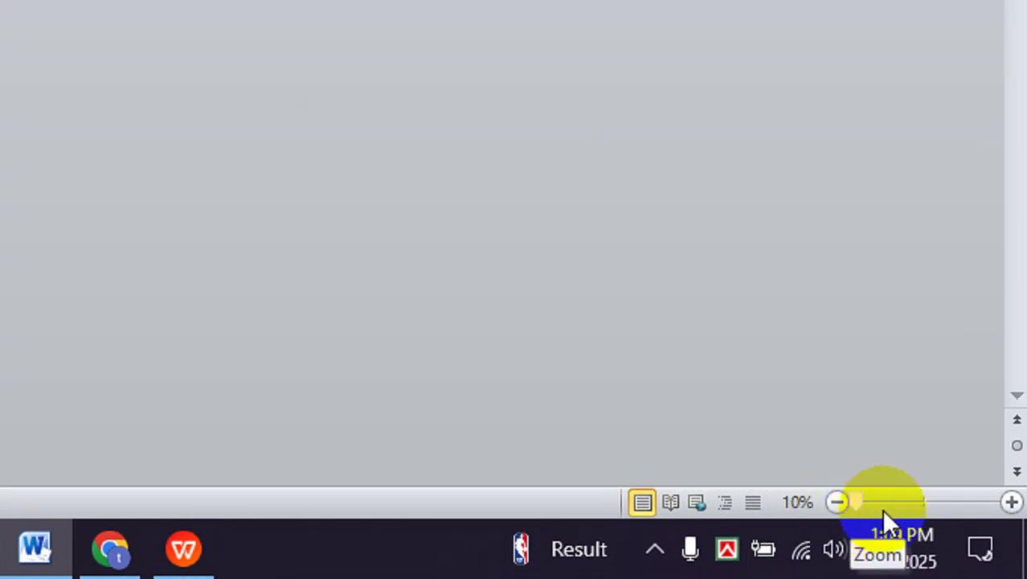
{"action": "left_click", "coordinate": [1010, 503]}
{"action": "left_click", "coordinate": [1010, 502]}
{"action": "left_click", "coordinate": [1010, 502]}
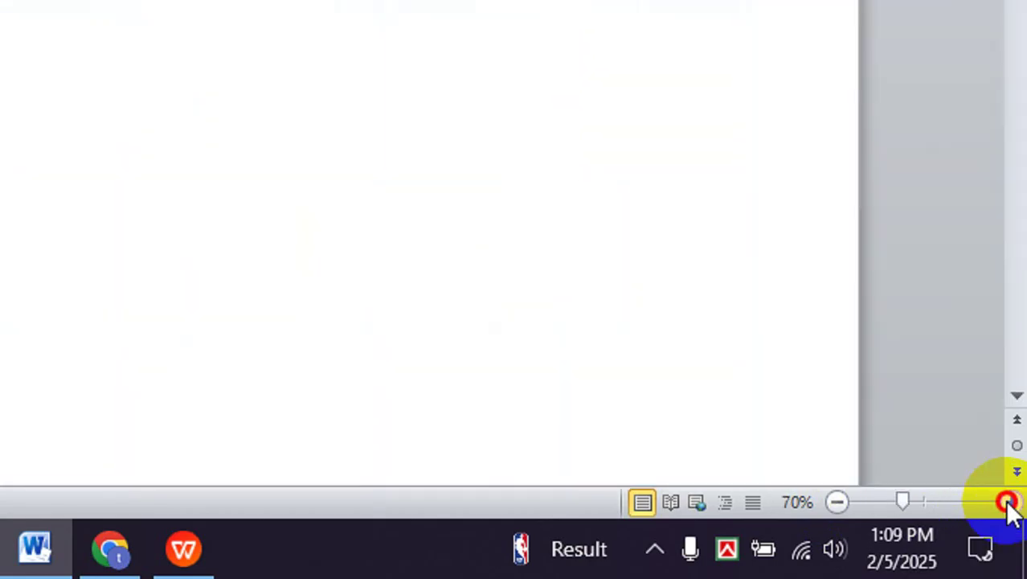
{"action": "left_click", "coordinate": [1010, 502]}
{"action": "left_click", "coordinate": [1010, 502]}
{"action": "left_click", "coordinate": [1011, 502]}
{"action": "left_click", "coordinate": [1010, 503]}
{"action": "left_click", "coordinate": [1011, 502]}
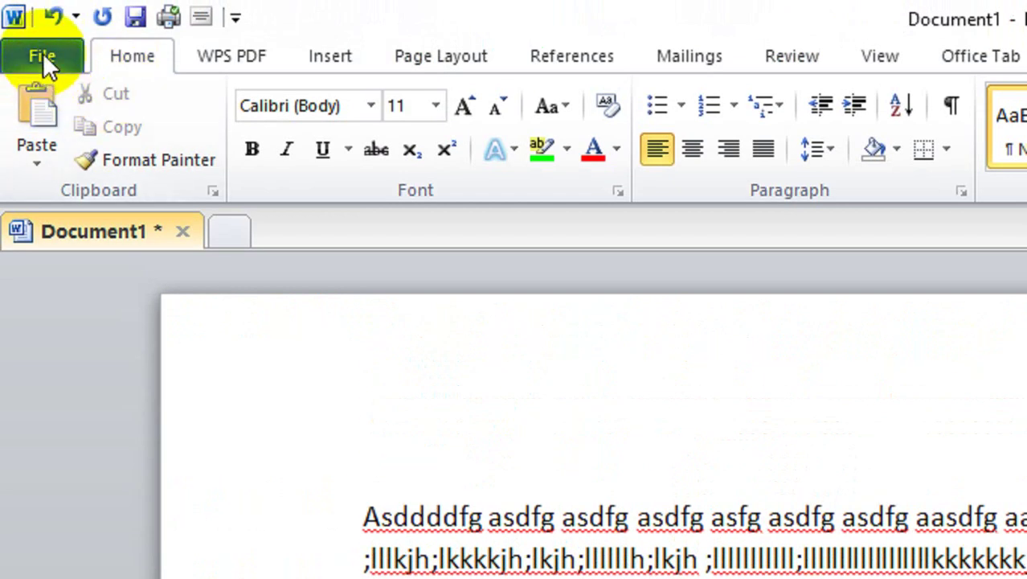
{"action": "left_click", "coordinate": [55, 52]}
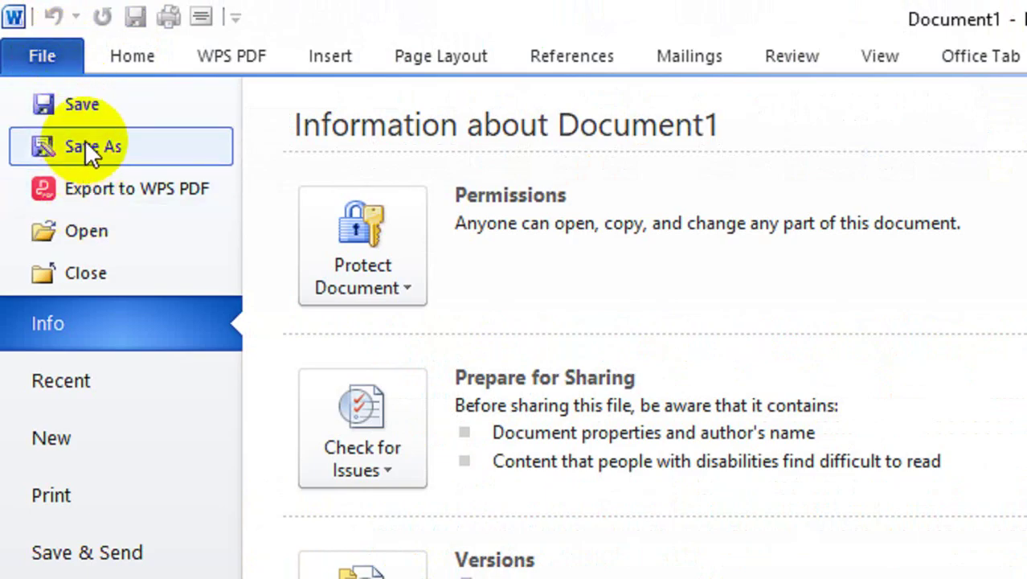
{"action": "left_click", "coordinate": [84, 103]}
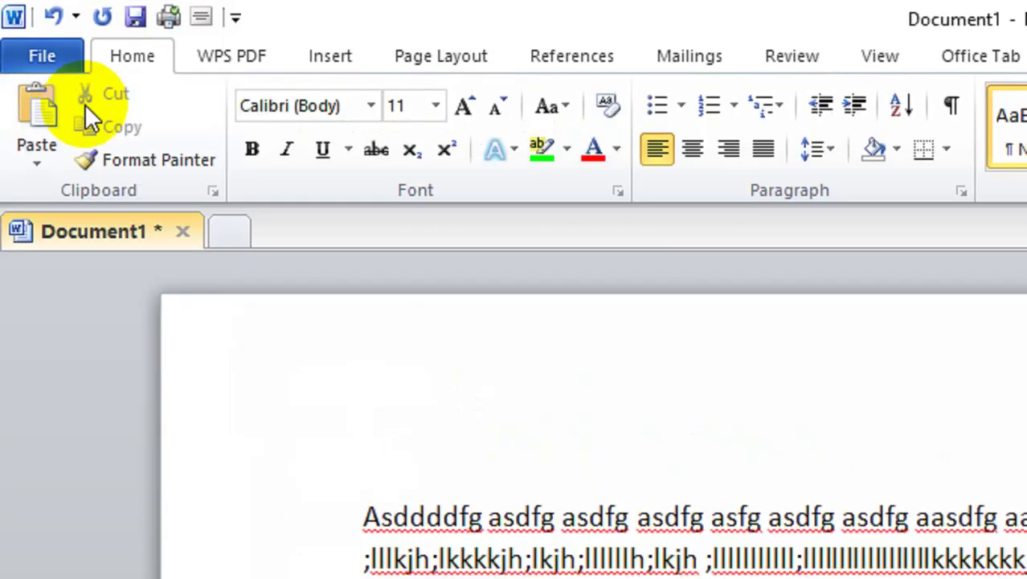
{"action": "left_click", "coordinate": [773, 134]}
{"action": "left_click_drag", "start_coordinate": [773, 134], "coordinate": [657, 204]}
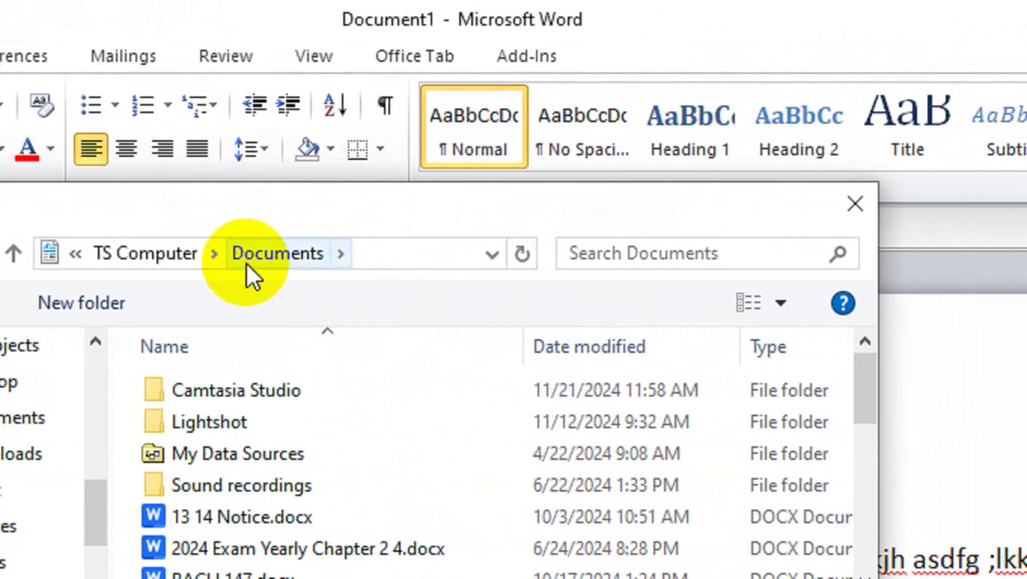
{"action": "key", "text": "Escape"}
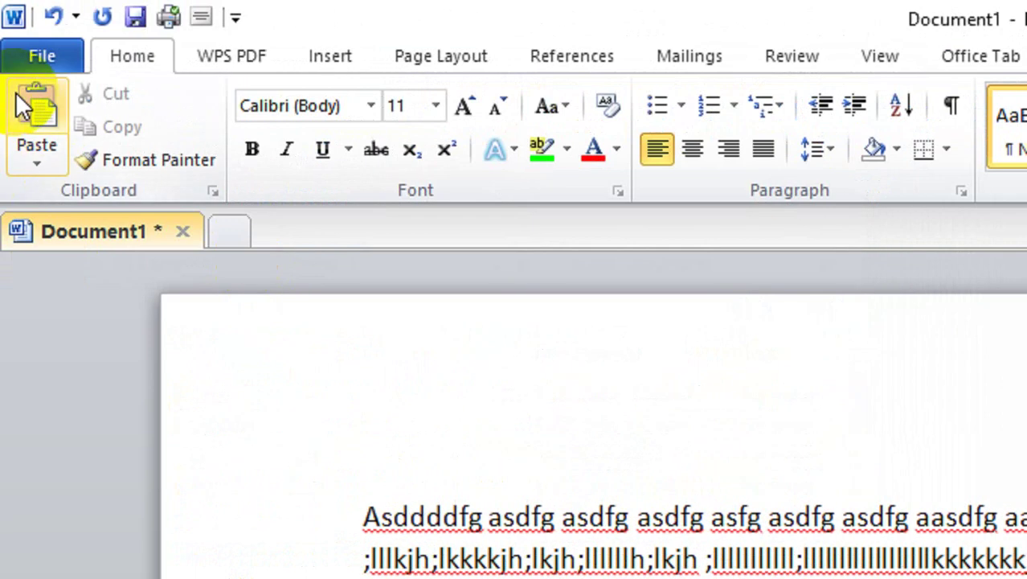
Step: Save Document1 in the Documents folder as a Word Document named Bach 161
{"action": "key", "text": "F12"}
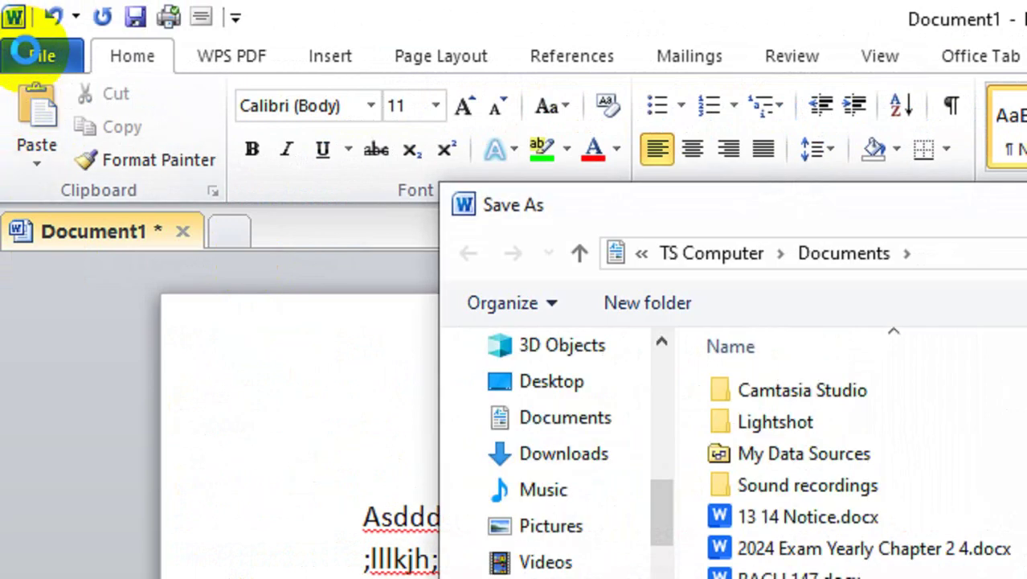
{"action": "mouse_move", "coordinate": [710, 216]}
{"action": "left_mouse_down"}
{"action": "mouse_move", "coordinate": [750, 200]}
{"action": "mouse_move", "coordinate": [876, 264]}
{"action": "mouse_move", "coordinate": [699, 210]}
{"action": "left_mouse_up"}
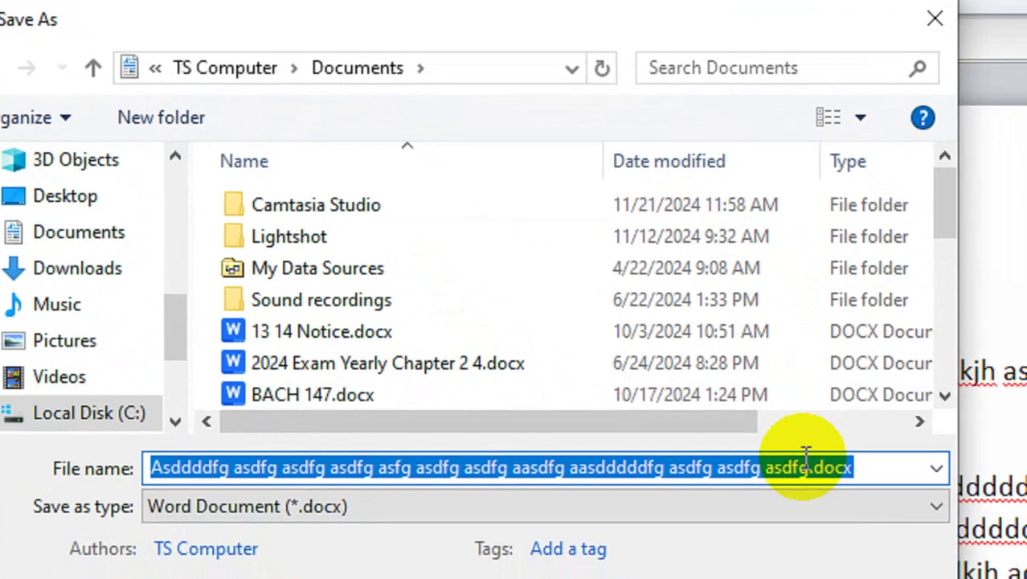
{"action": "left_click", "coordinate": [858, 498]}
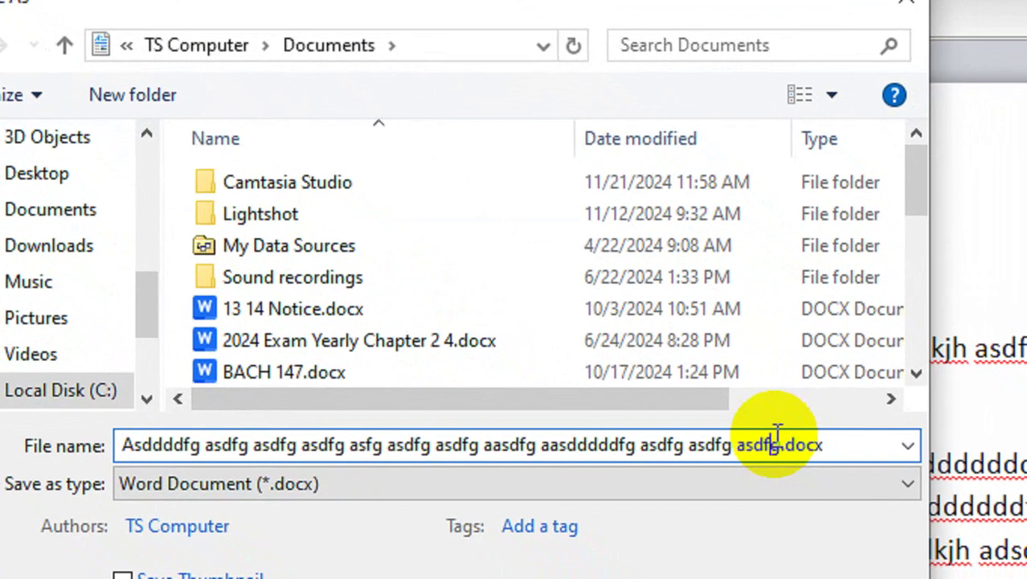
{"action": "key", "text": "ctrl+a"}
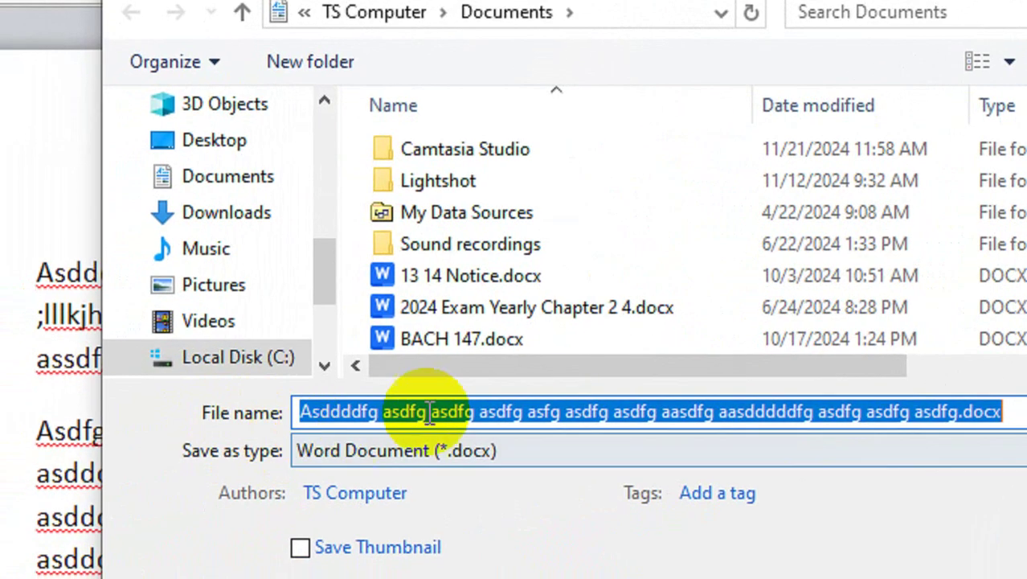
{"action": "type", "text": "Bach 16"}
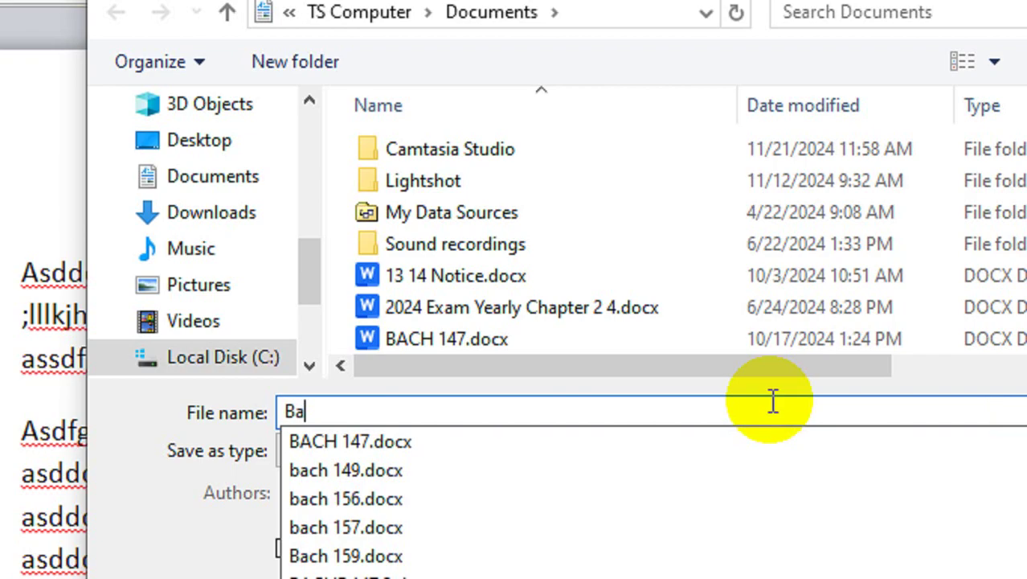
{"action": "type", "text": "1"}
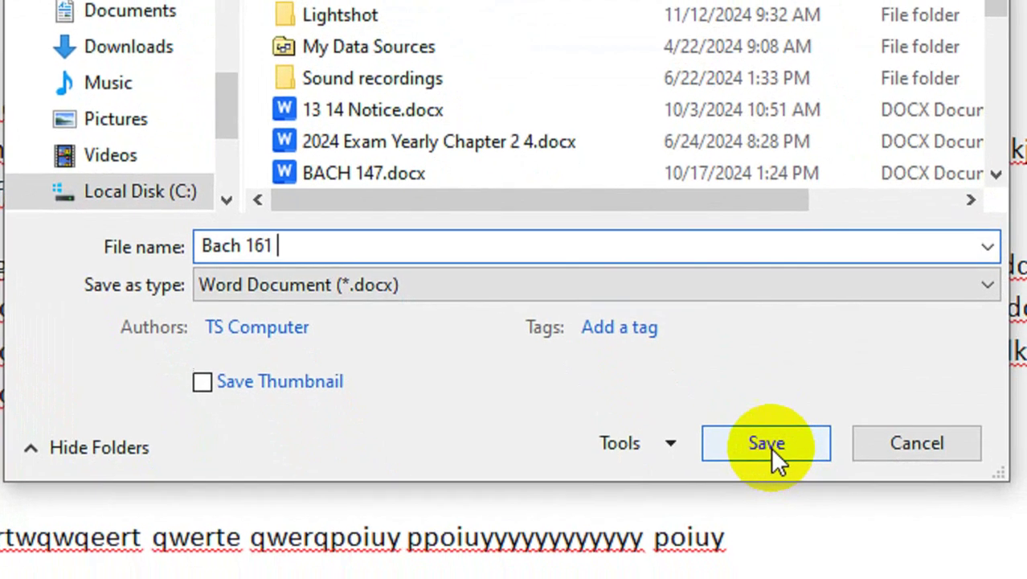
{"action": "left_click", "coordinate": [799, 500]}
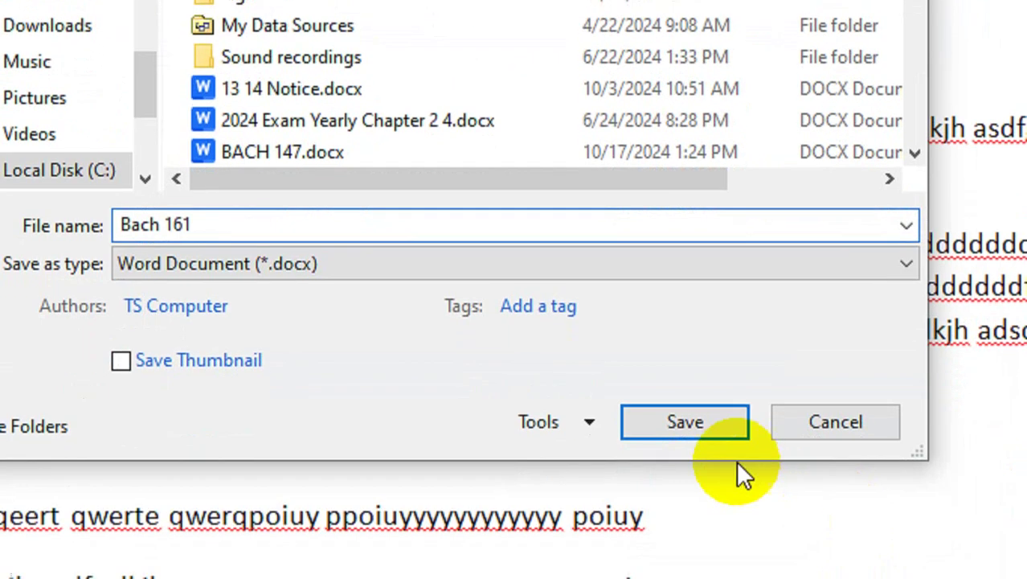
{"action": "left_click", "coordinate": [706, 416]}
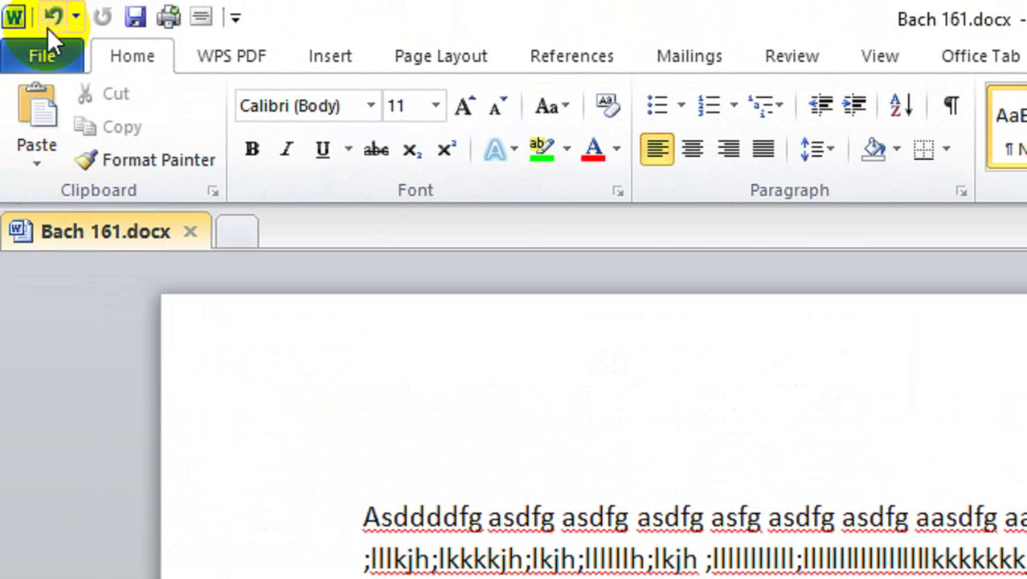
Step: Save a copy of Bach 161.docx in the Documents folder under the name Bach 161 1
{"action": "left_click", "coordinate": [50, 45]}
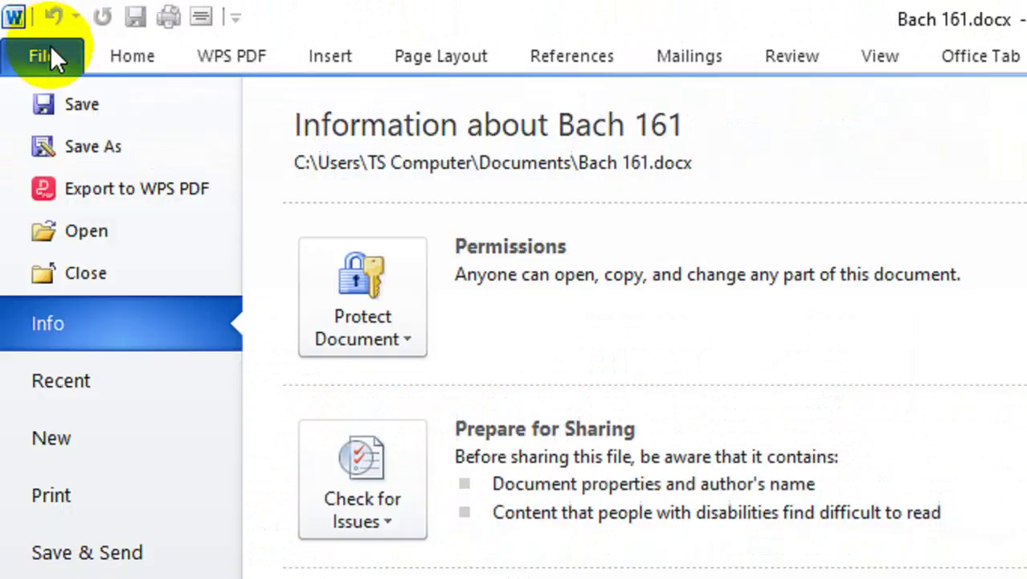
{"action": "left_click", "coordinate": [85, 111]}
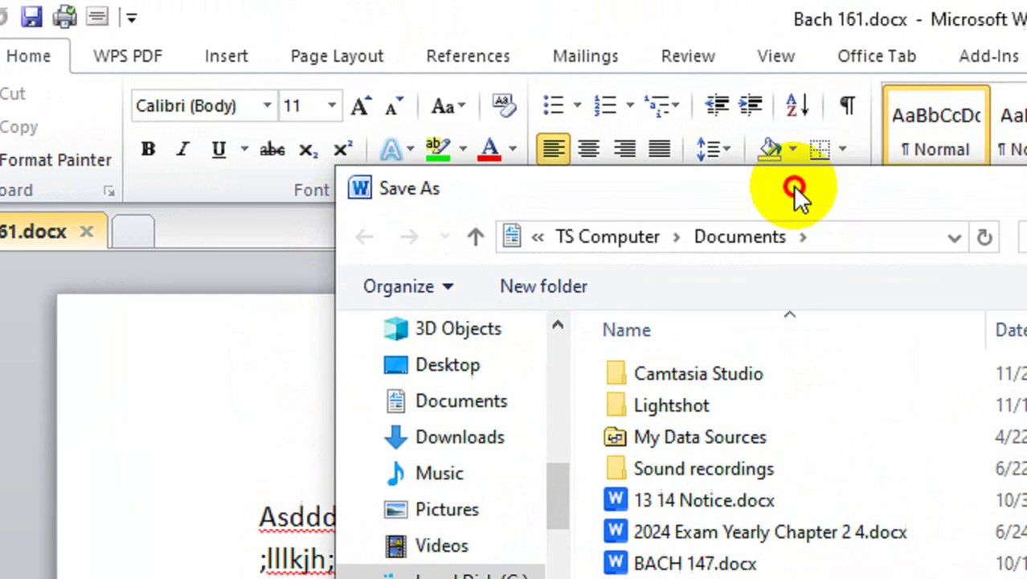
{"action": "left_click_drag", "start_coordinate": [796, 194], "coordinate": [694, 178]}
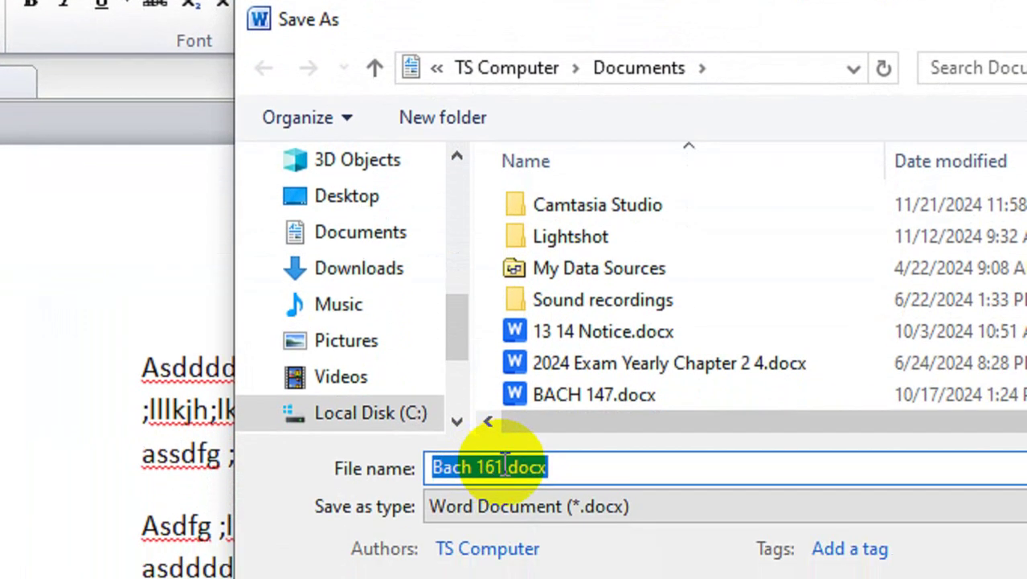
{"action": "left_click", "coordinate": [505, 466]}
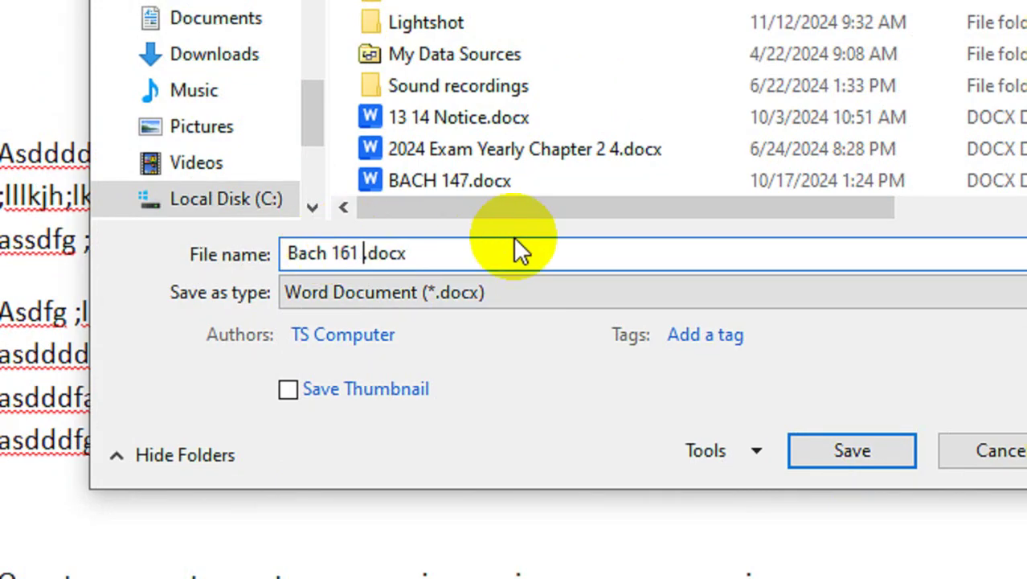
{"action": "type", "text": "1"}
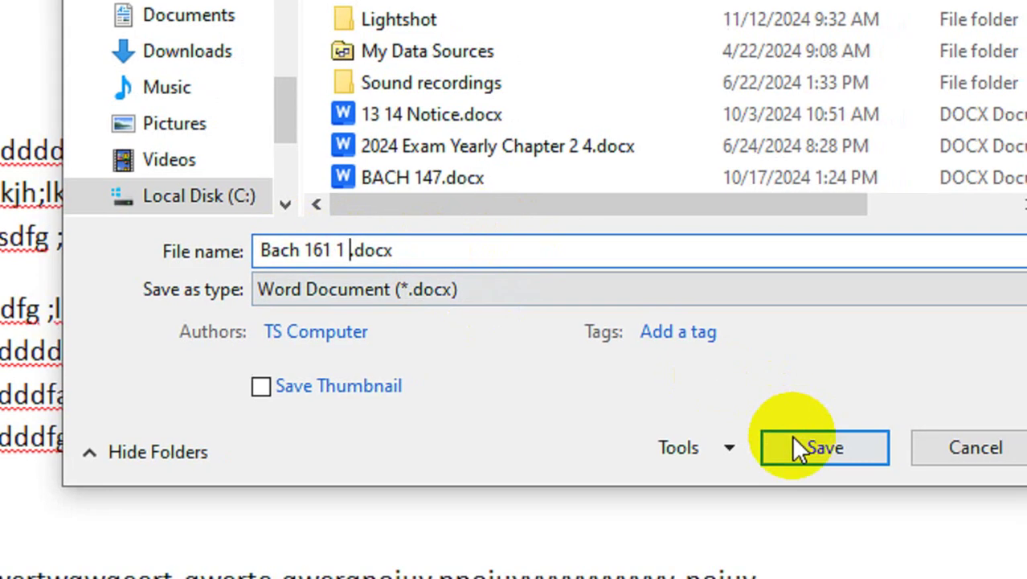
{"action": "left_click", "coordinate": [797, 448]}
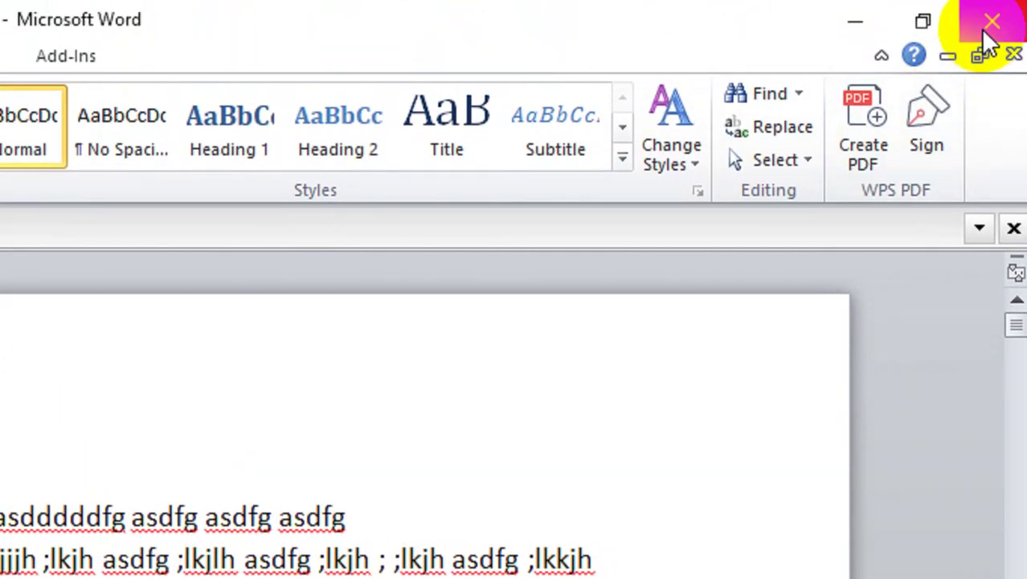
Step: Close Word, relaunch it with a blank document and dismiss the Office Activation Wizard
{"action": "left_click", "coordinate": [987, 32]}
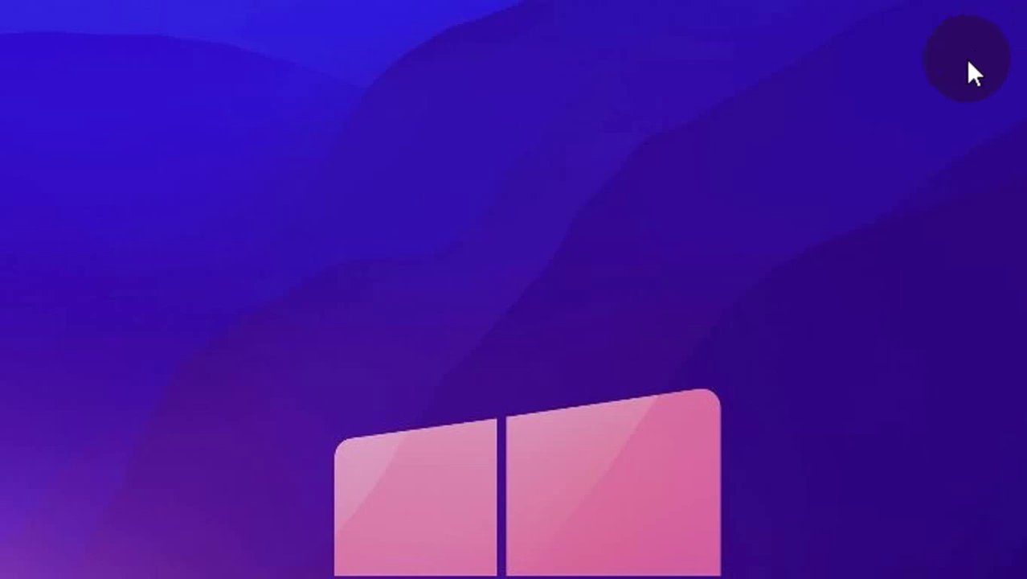
{"action": "left_click", "coordinate": [194, 550]}
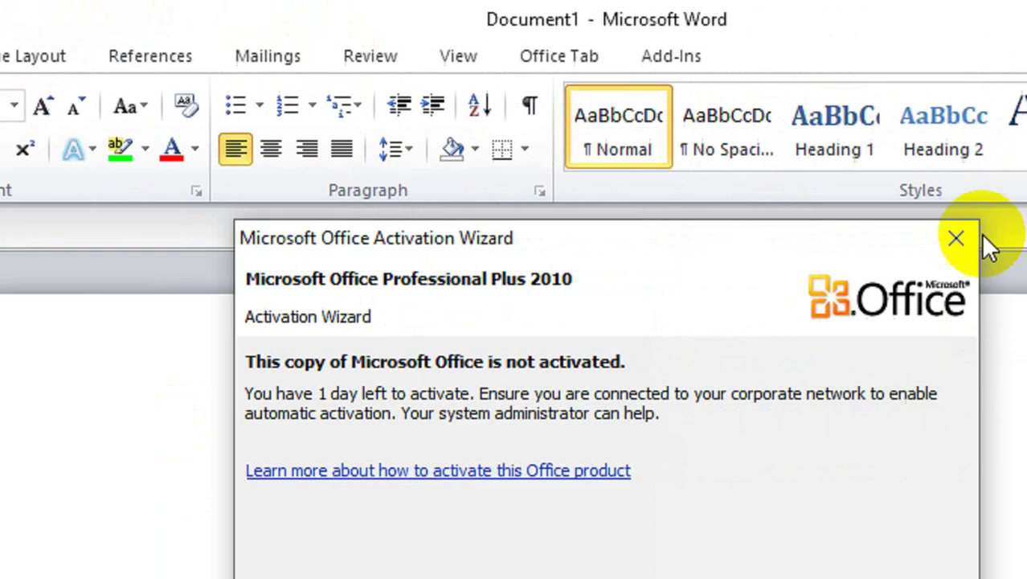
{"action": "left_click", "coordinate": [834, 235]}
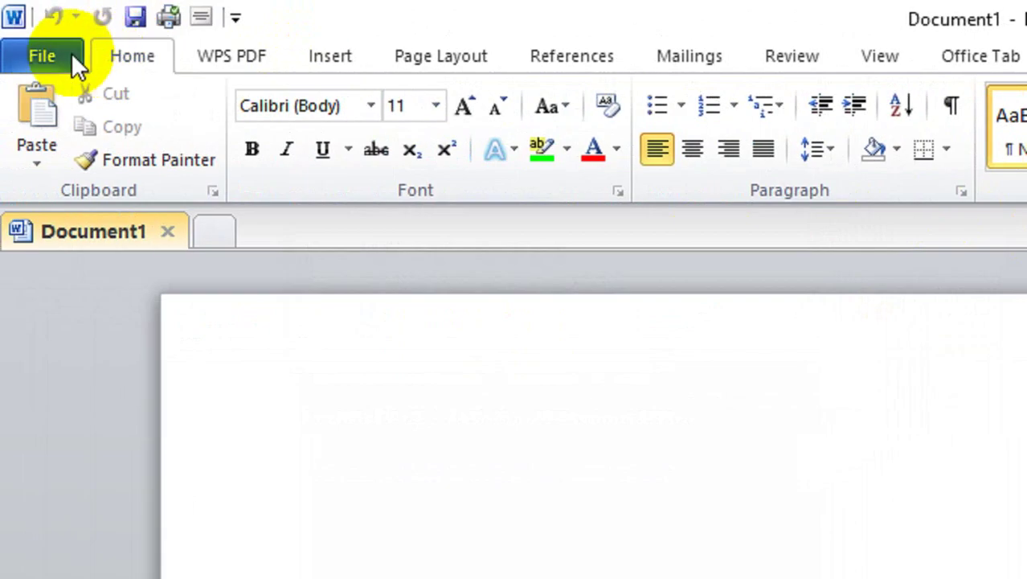
Step: Bring up the Open dialog for the Documents folder and select Bach 161 1 .docx
{"action": "left_click", "coordinate": [66, 52]}
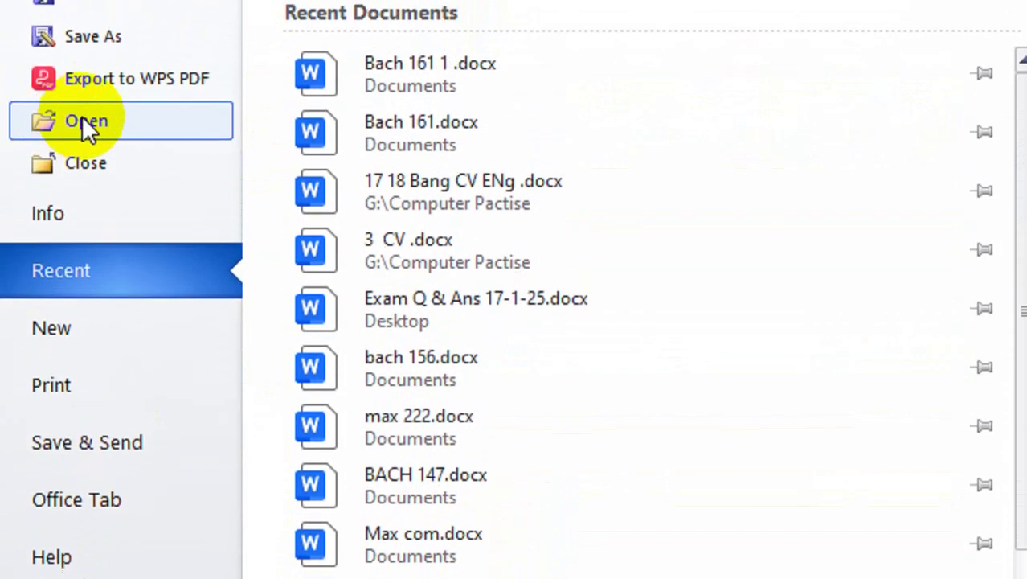
{"action": "left_click", "coordinate": [83, 231]}
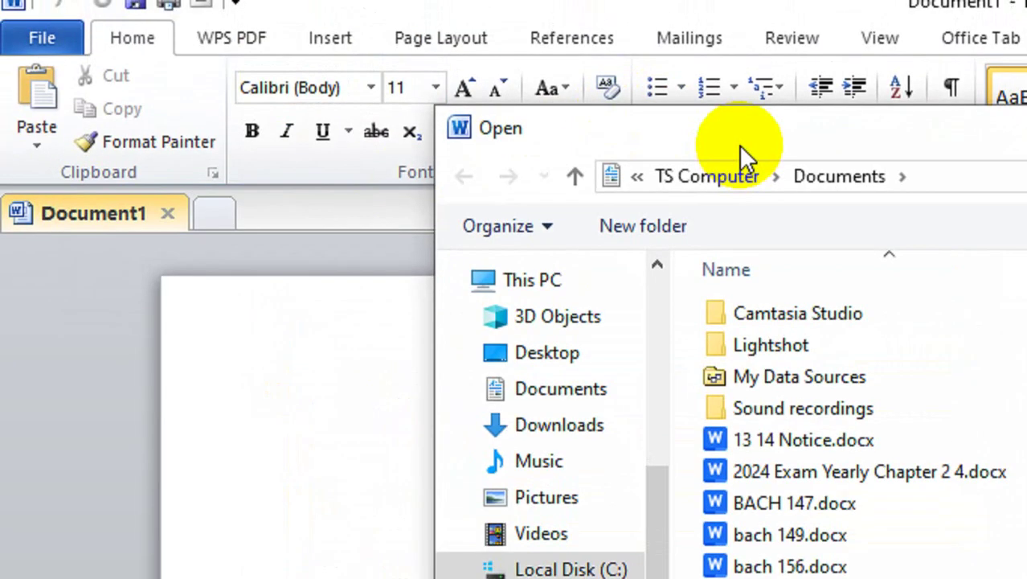
{"action": "left_click_drag", "start_coordinate": [739, 145], "coordinate": [675, 81]}
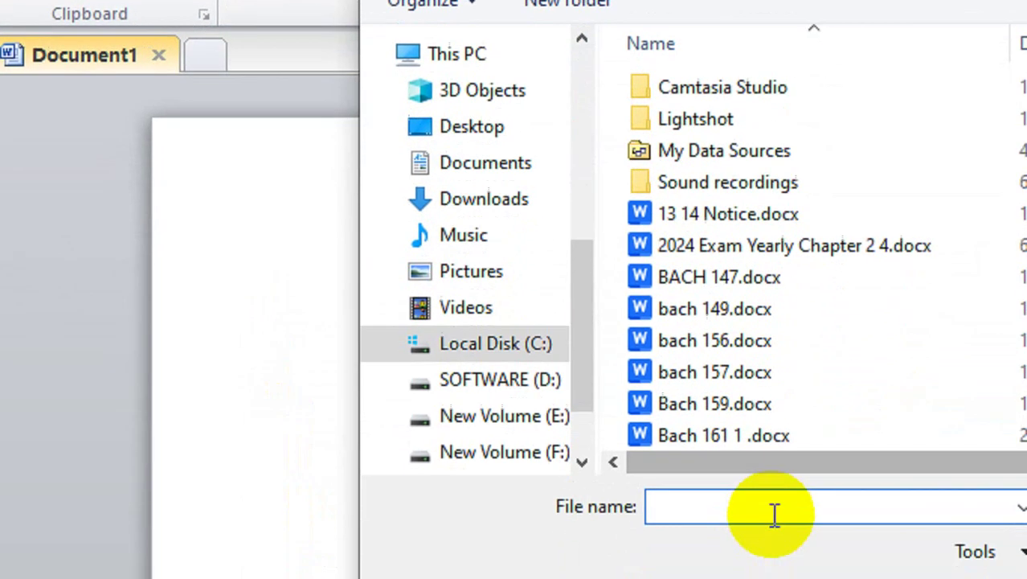
{"action": "scroll", "coordinate": [773, 426], "scroll_direction": "down", "scroll_amount": 1}
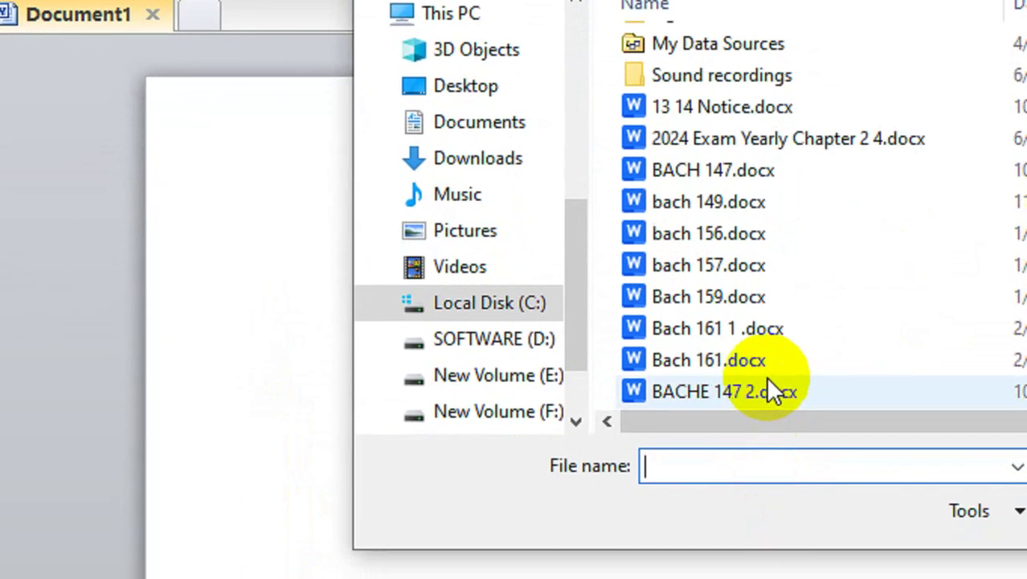
{"action": "left_click", "coordinate": [728, 329]}
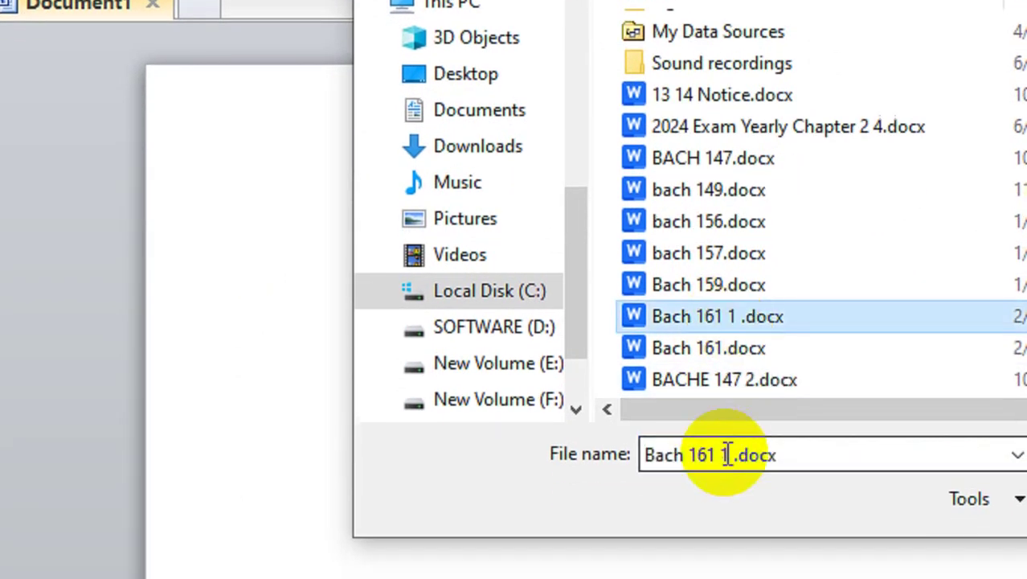
Step: Replace the file name with bac, choose the suggested Bach 161.docx and open that document
{"action": "left_click", "coordinate": [728, 454]}
{"action": "left_click", "coordinate": [811, 454]}
{"action": "key", "text": "ctrl+a"}
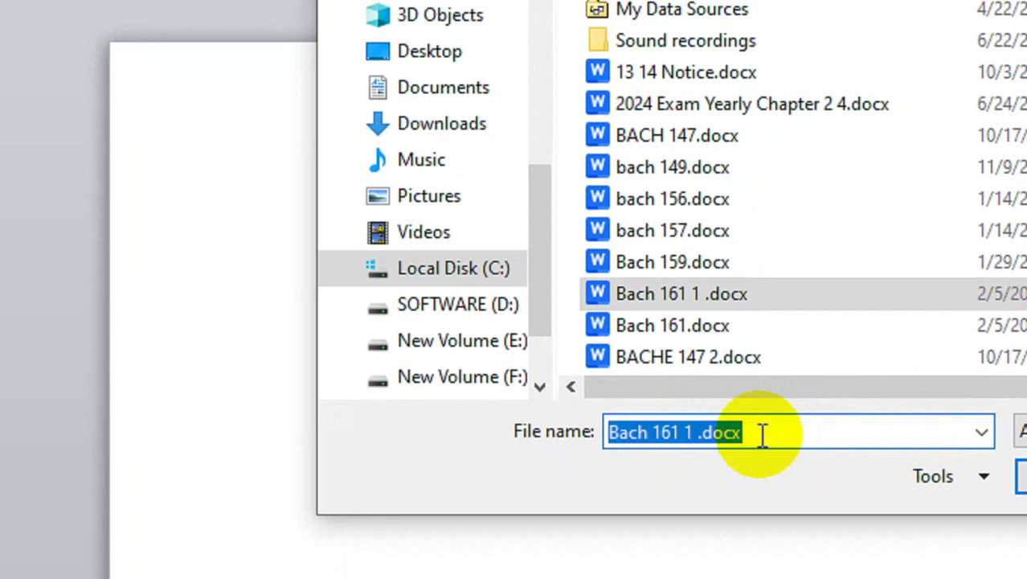
{"action": "type", "text": "bact"}
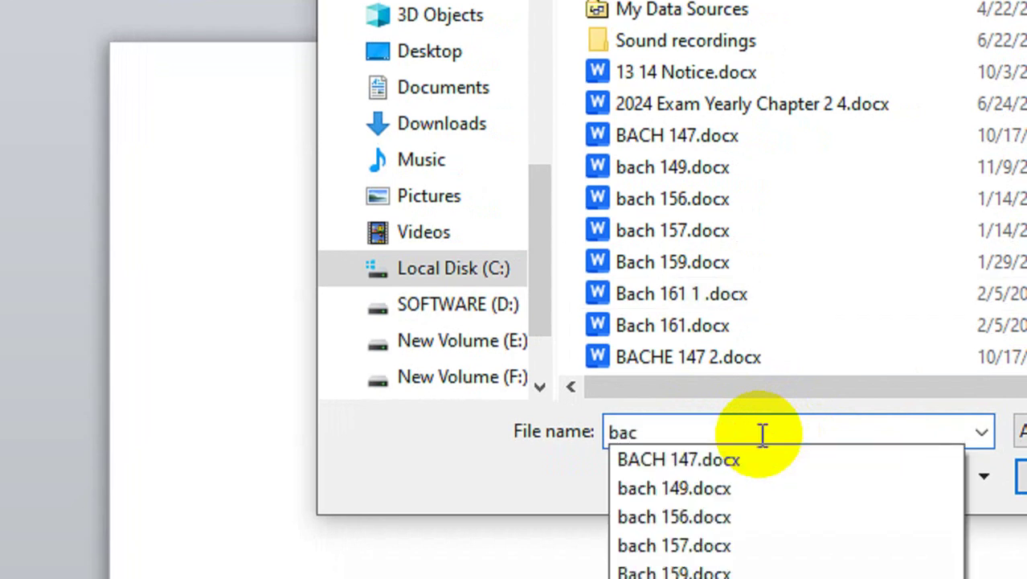
{"action": "key", "text": "BackSpace"}
{"action": "key", "text": "Down"}
{"action": "key", "text": "Down"}
{"action": "key", "text": "Down"}
{"action": "key", "text": "Down"}
{"action": "key", "text": "Down"}
{"action": "key", "text": "Down"}
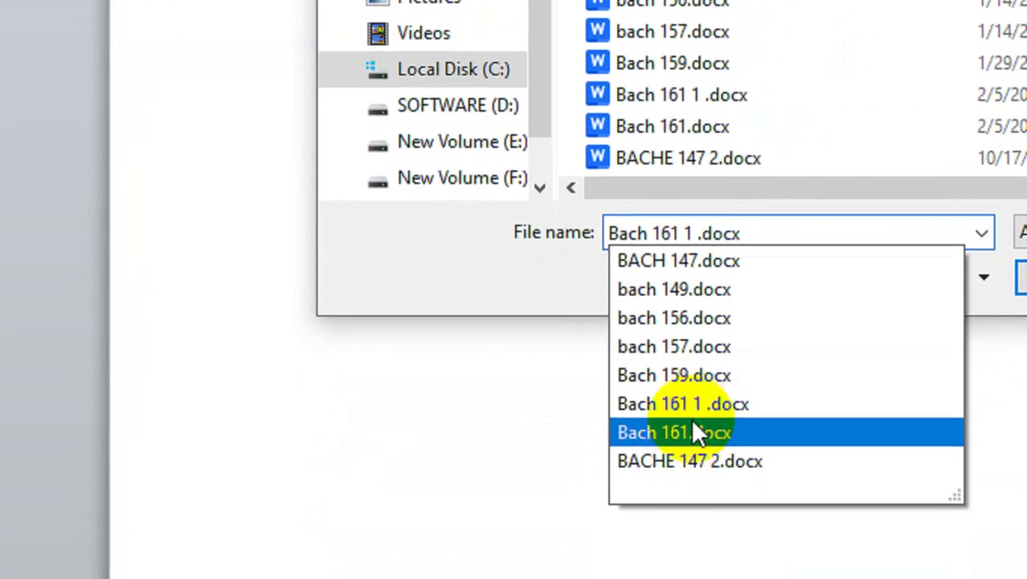
{"action": "left_click", "coordinate": [691, 432]}
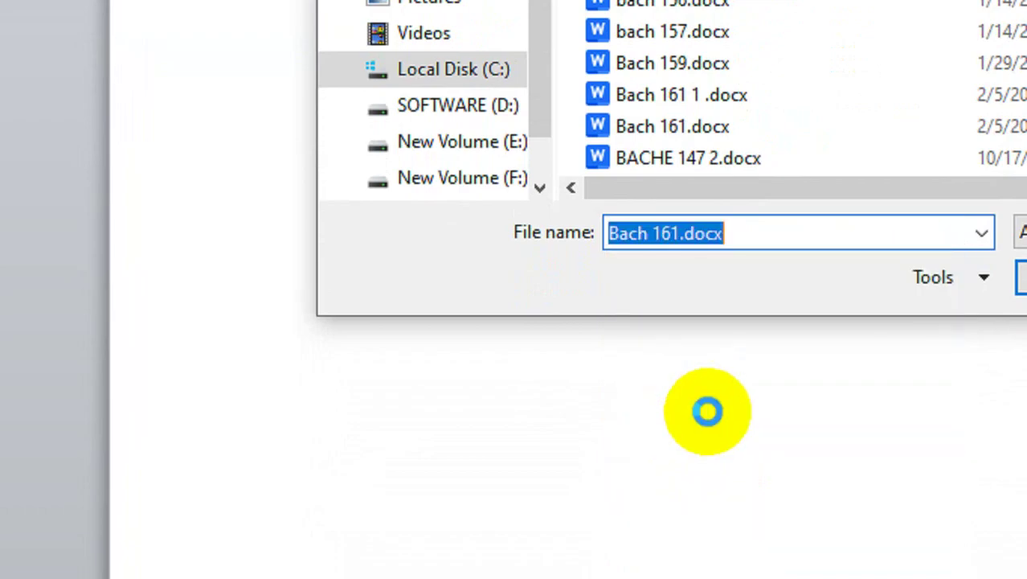
{"action": "left_click", "coordinate": [900, 277]}
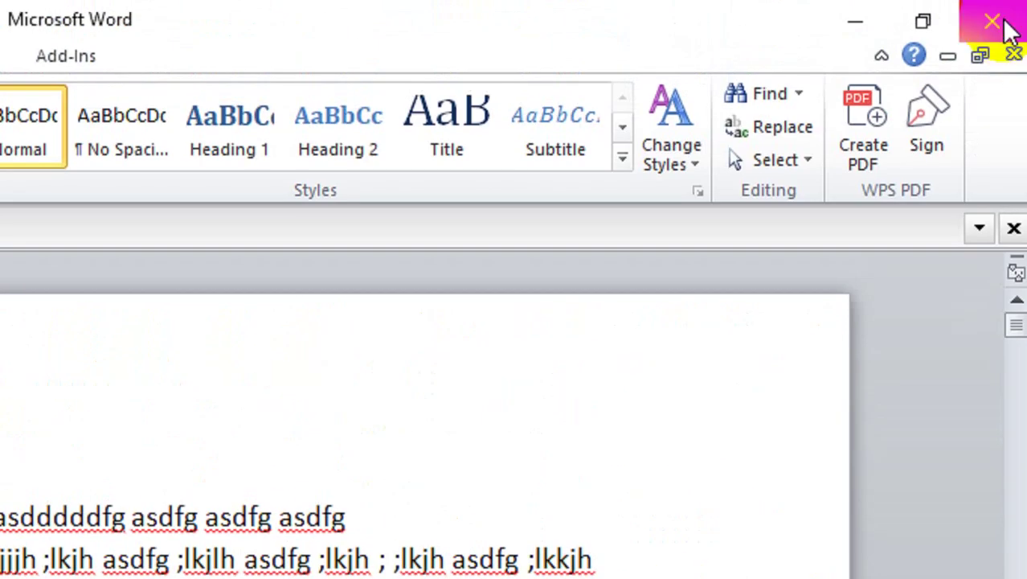
Step: Close Word with the Bach 161 document and bring up the computer's power options
{"action": "left_click", "coordinate": [1011, 30]}
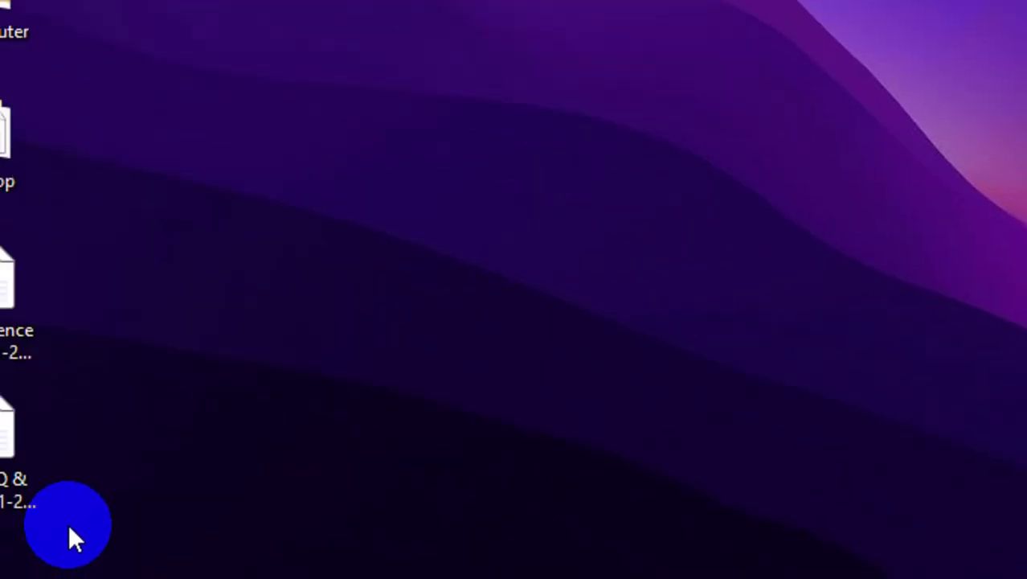
{"action": "left_click", "coordinate": [36, 546]}
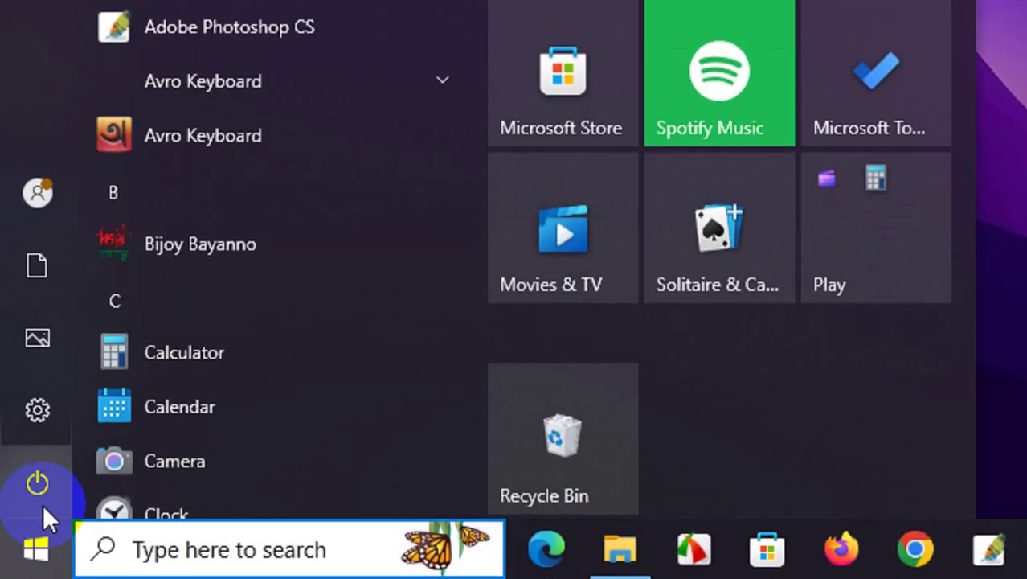
{"action": "left_click", "coordinate": [44, 466]}
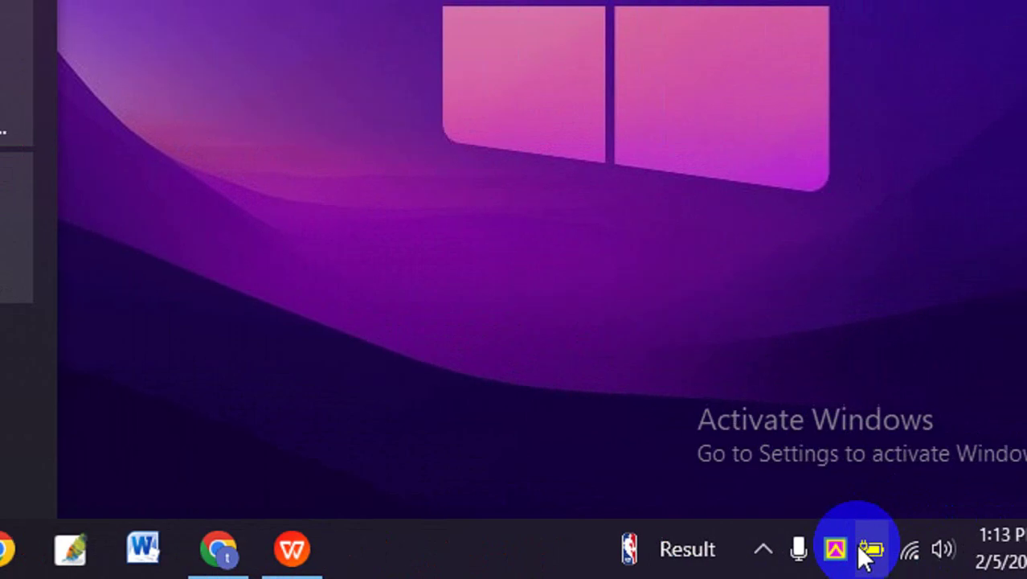
{"action": "left_click", "coordinate": [707, 563]}
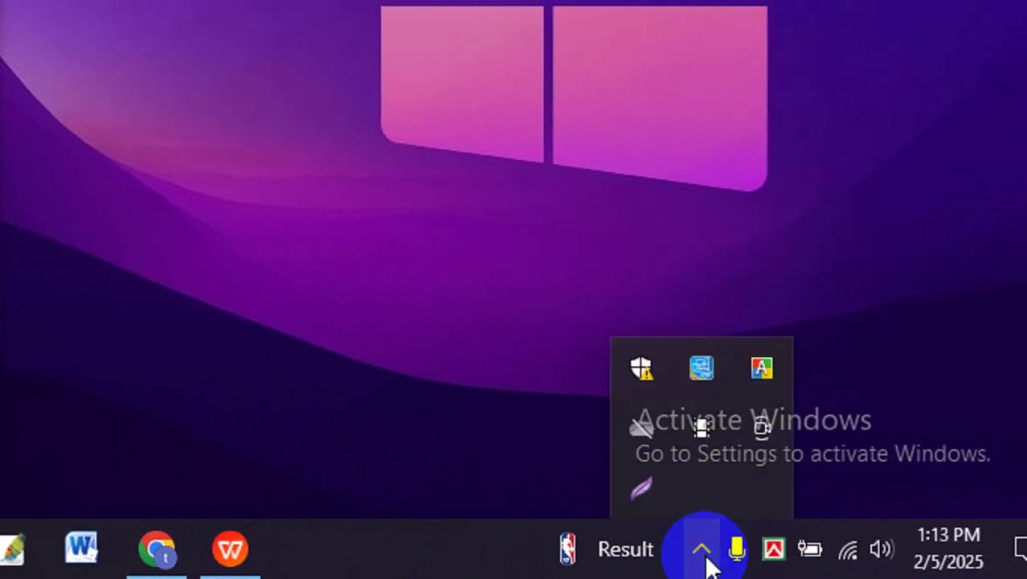
{"action": "left_click", "coordinate": [700, 426]}
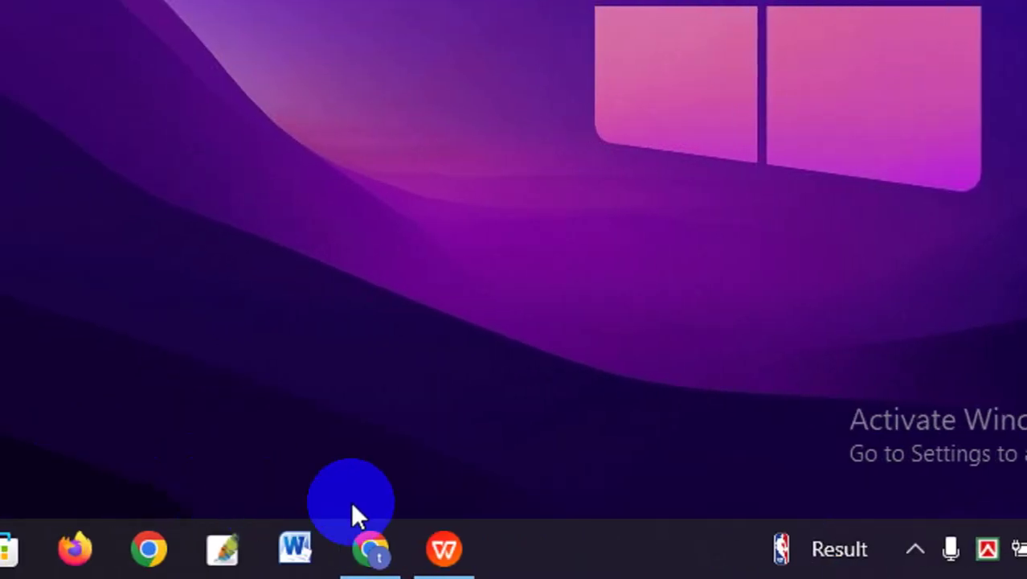
{"action": "mouse_move", "coordinate": [411, 565]}
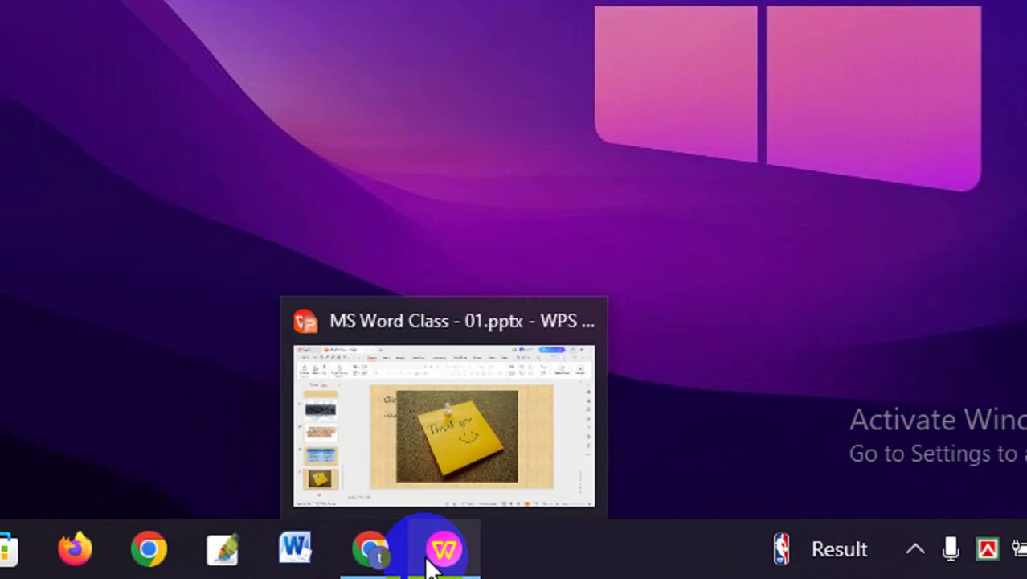
{"action": "left_click", "coordinate": [914, 549]}
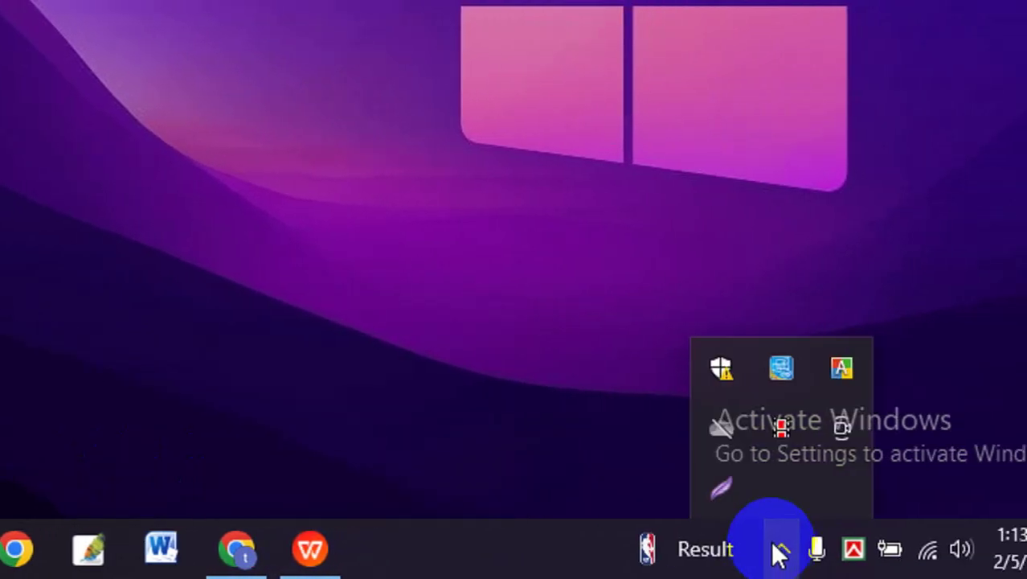